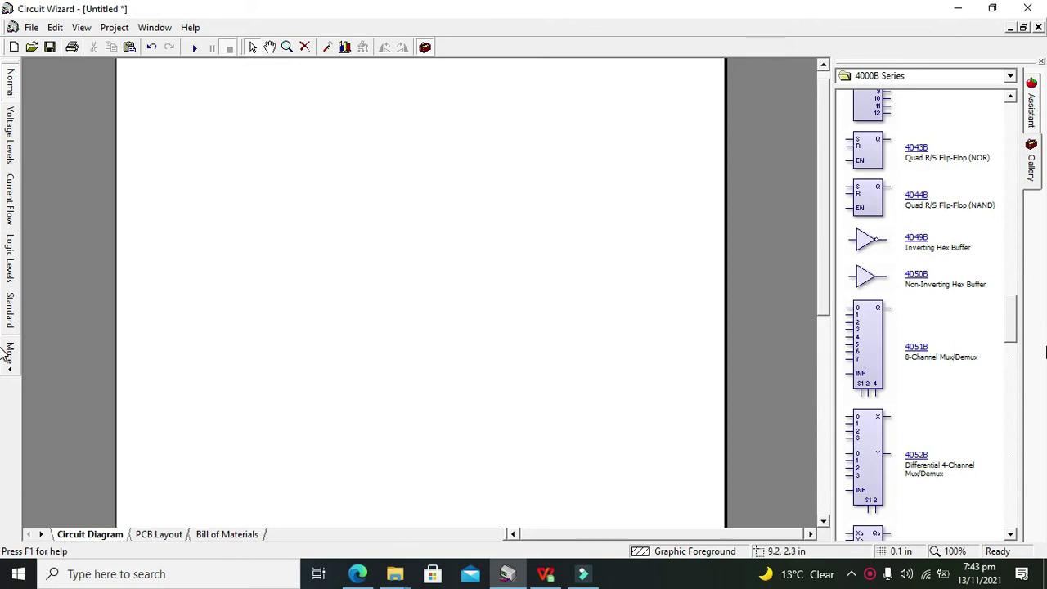
left_click_drag(1005, 315, 1014, 120)
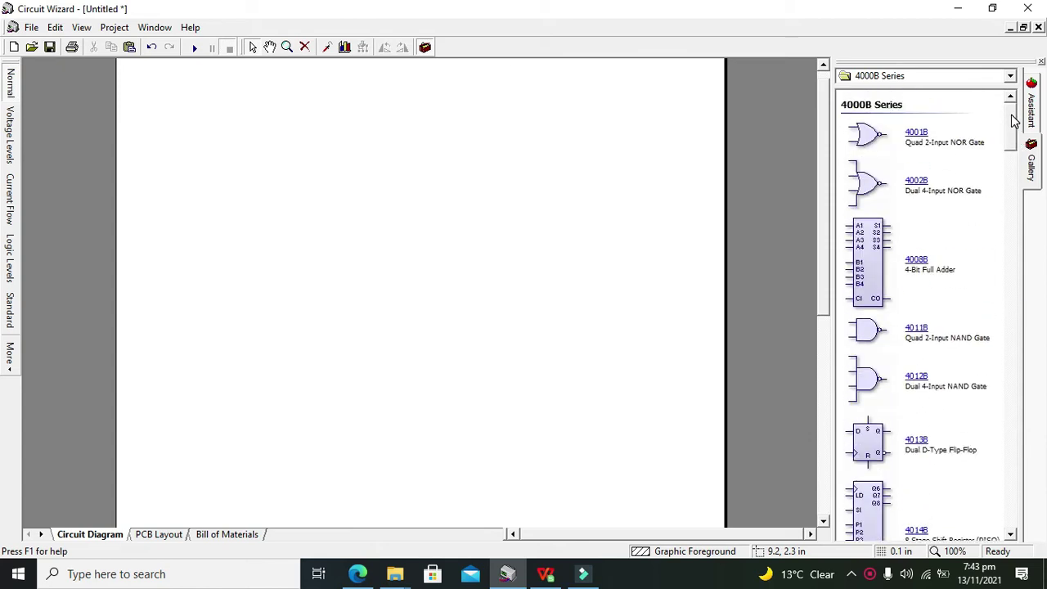
left_click(1001, 77)
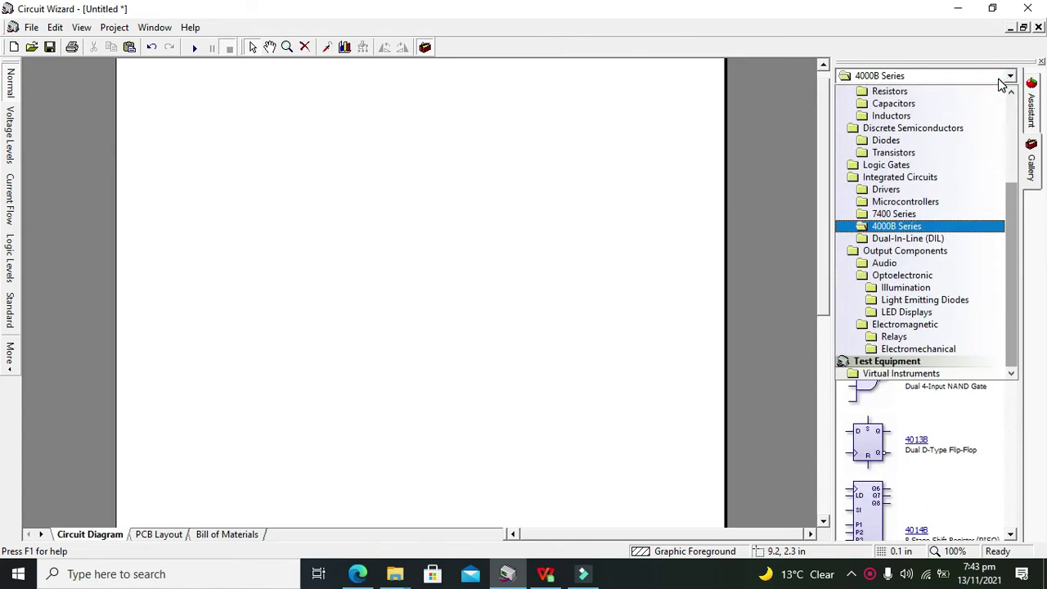
scroll(1013, 102, "up", 2)
scroll(1013, 103, "up", 2)
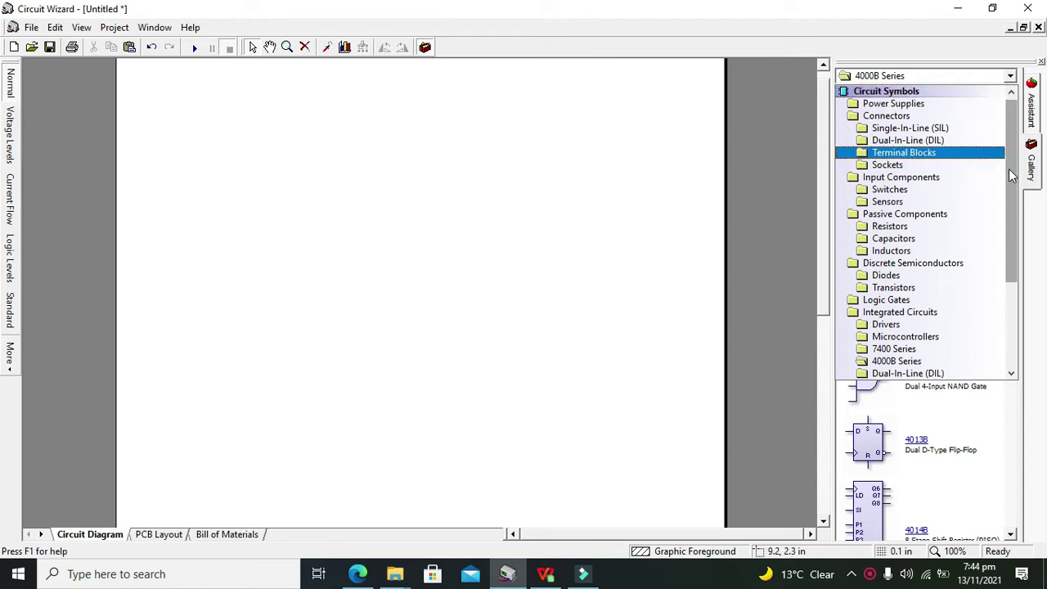
mouse_move(1011, 168)
left_mouse_down()
mouse_move(1008, 279)
mouse_move(929, 283)
left_mouse_up()
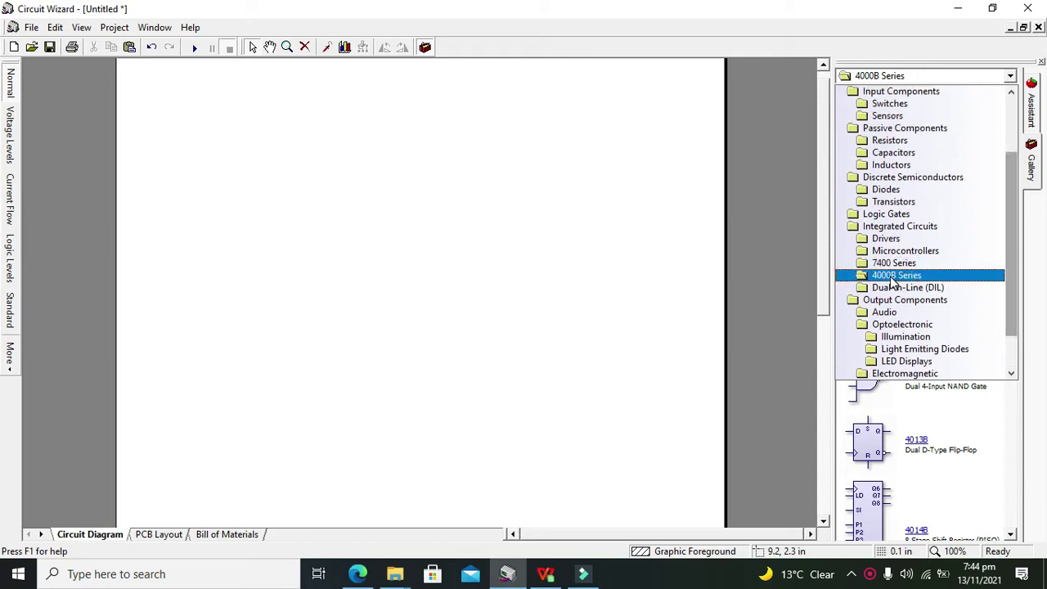
left_click(892, 281)
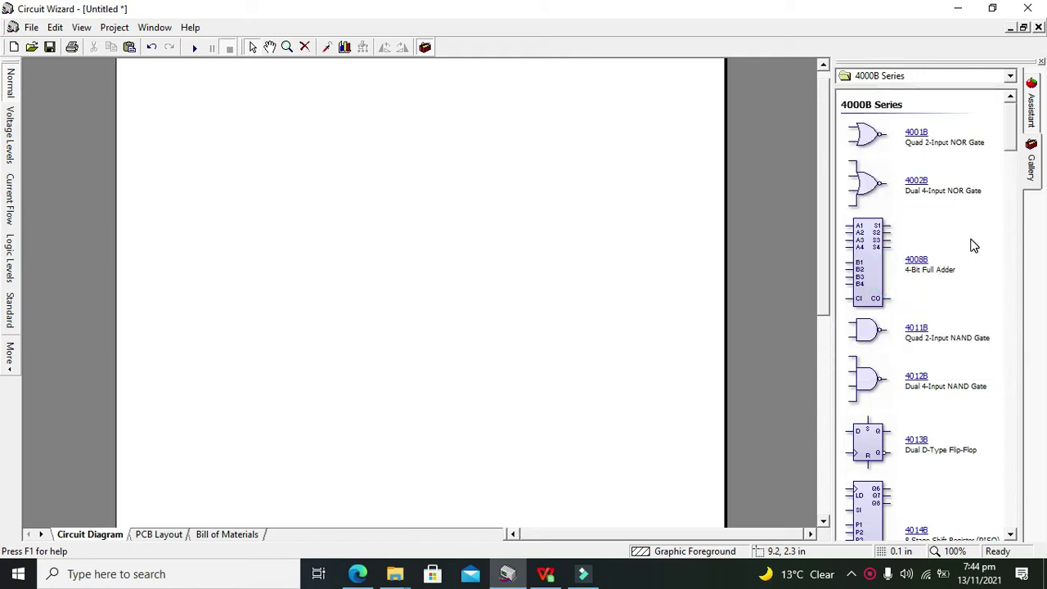
left_click_drag(1011, 123, 1006, 335)
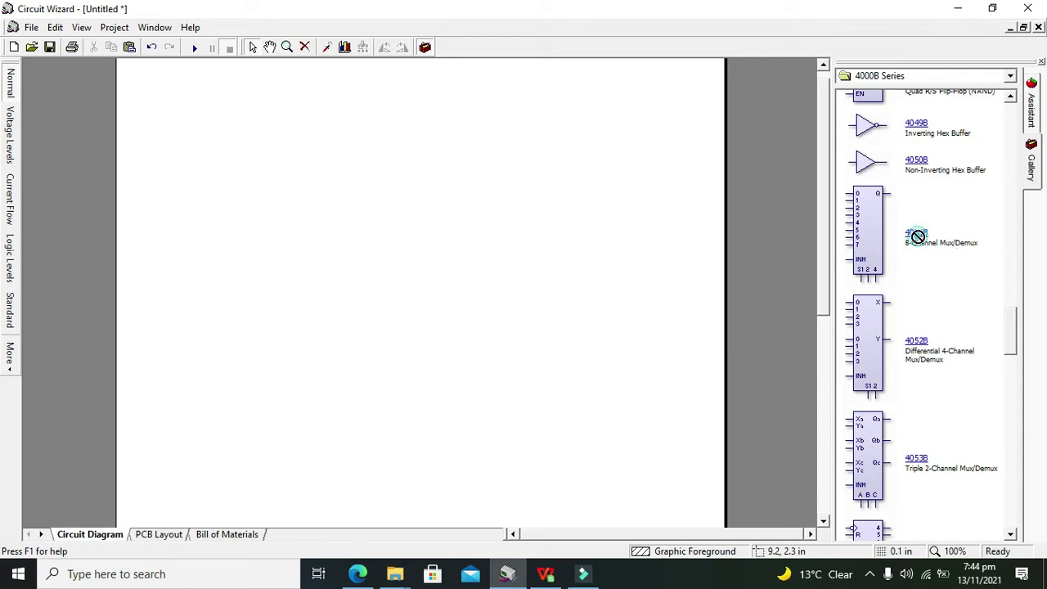
Step: Place a 4051B on the diagram as IC1 and mirror it so its channel pins face right
mouse_move(919, 245)
left_mouse_down()
mouse_move(402, 231)
mouse_move(415, 277)
left_mouse_up()
left_click(509, 287)
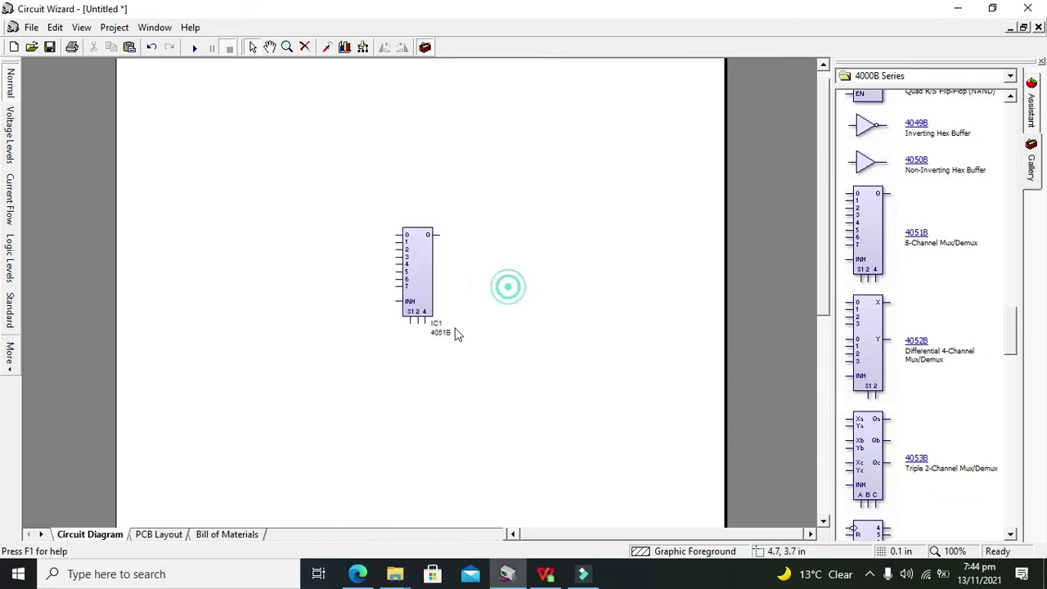
left_click(417, 263)
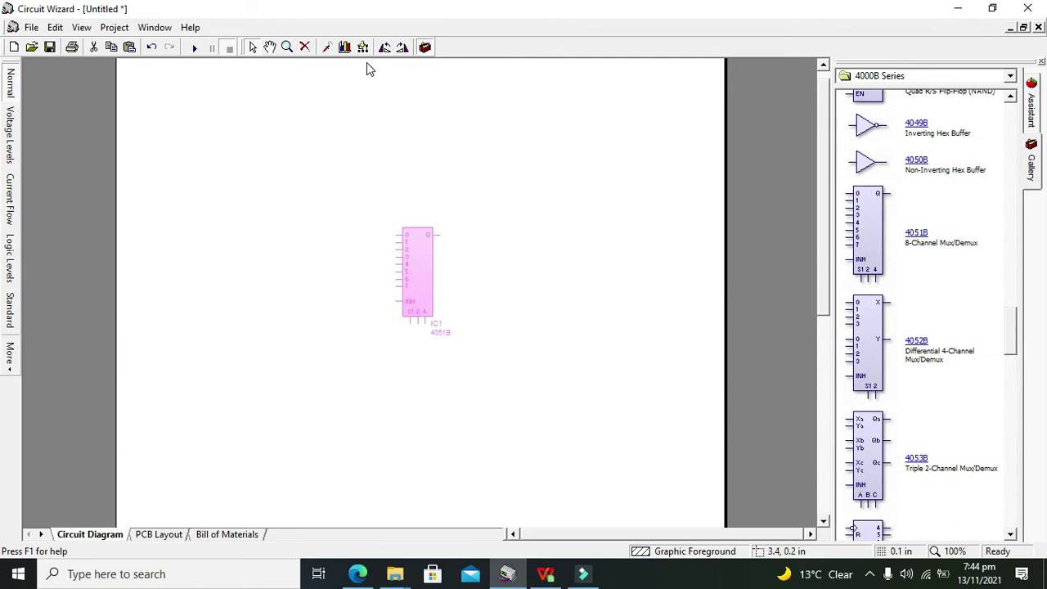
left_click(385, 51)
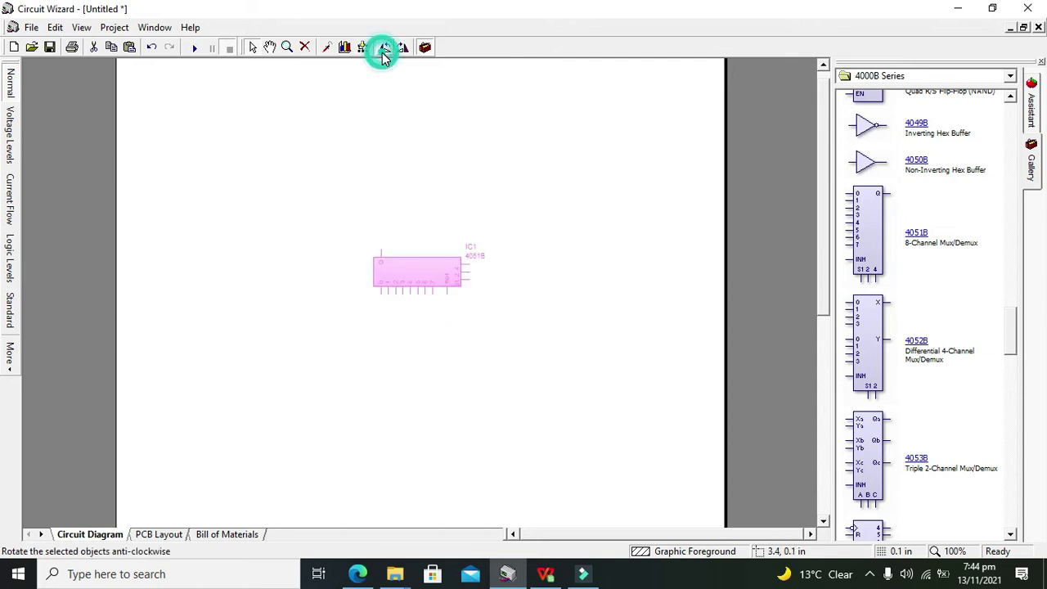
left_click(563, 165)
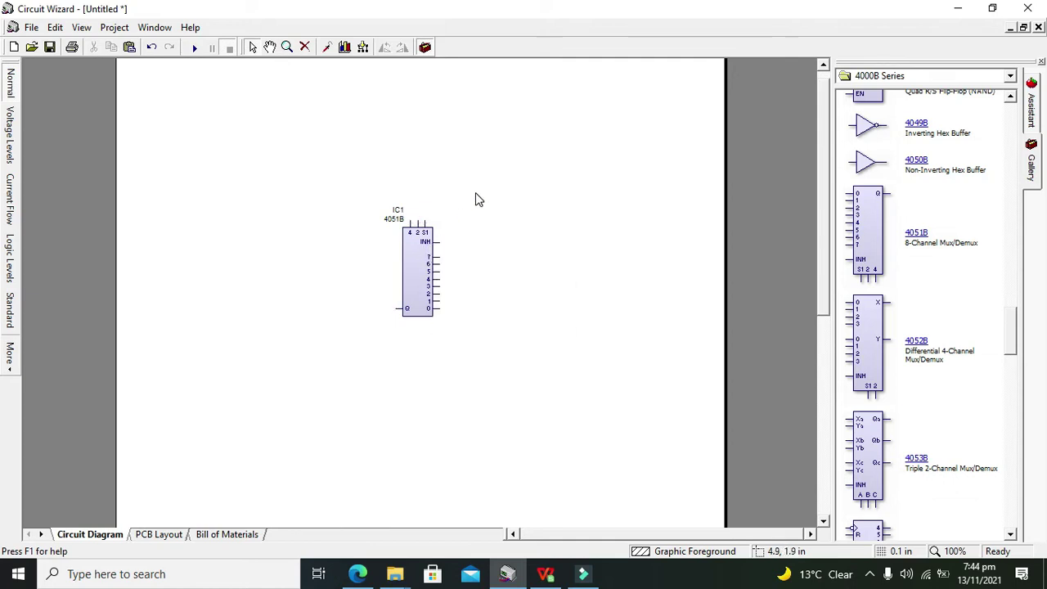
Step: Bring up the Gallery's list of part categories
left_click(1014, 163)
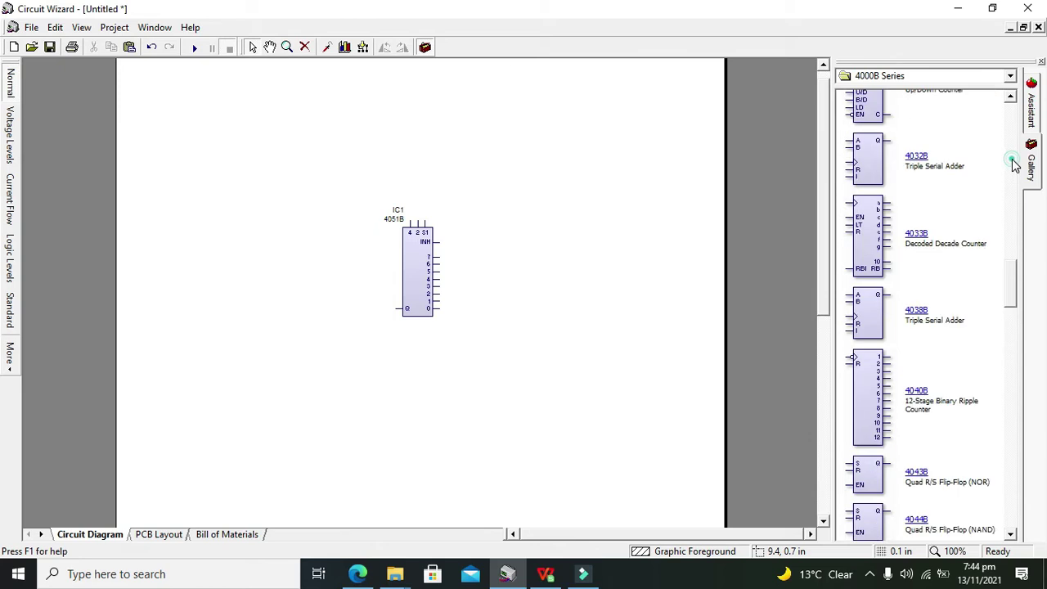
left_click(1012, 159)
left_click(950, 74)
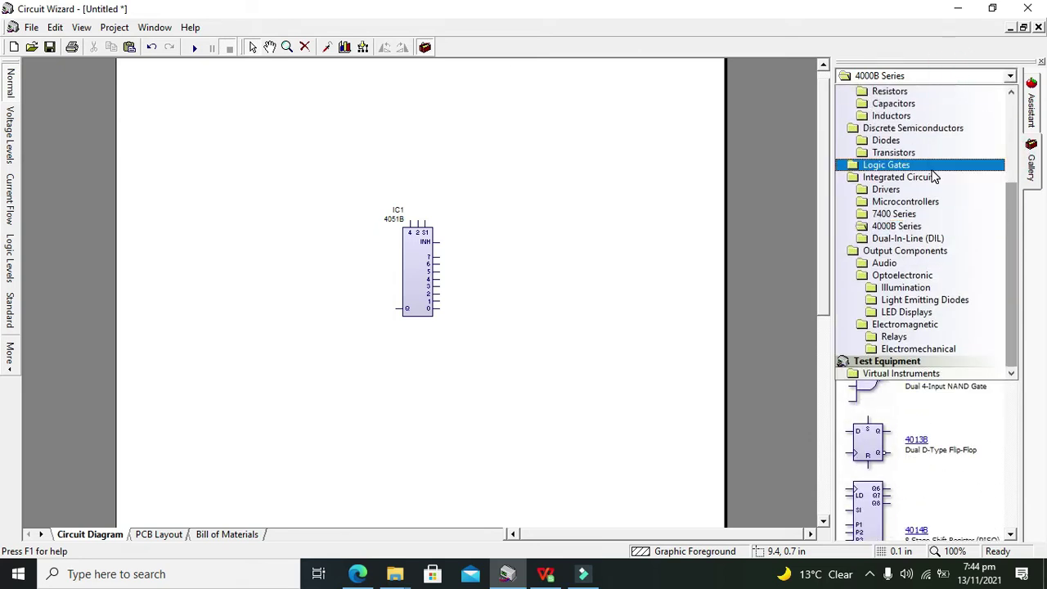
Step: From Logic Gates, add an input switch on IC1's common pin and a second input switch
left_click(932, 167)
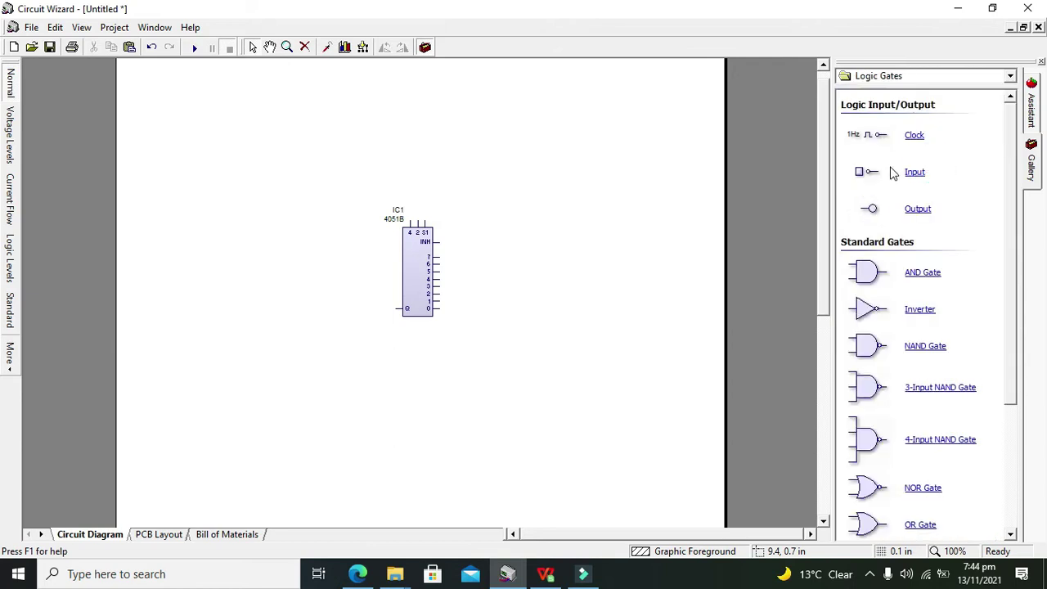
mouse_move(873, 176)
left_mouse_down()
mouse_move(472, 217)
mouse_move(358, 311)
mouse_move(404, 309)
left_mouse_up()
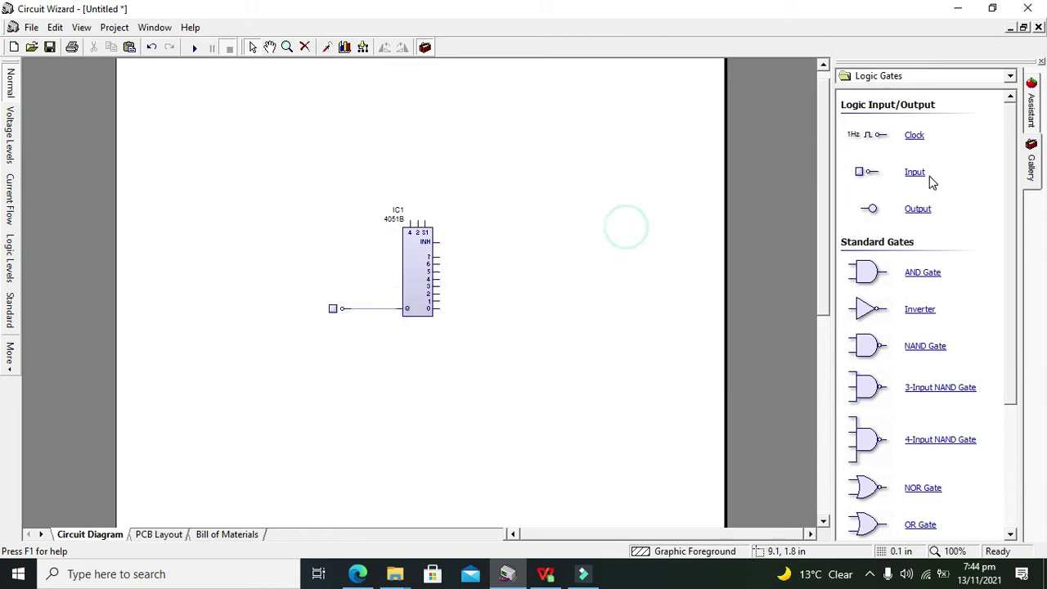
left_click_drag(914, 173, 323, 149)
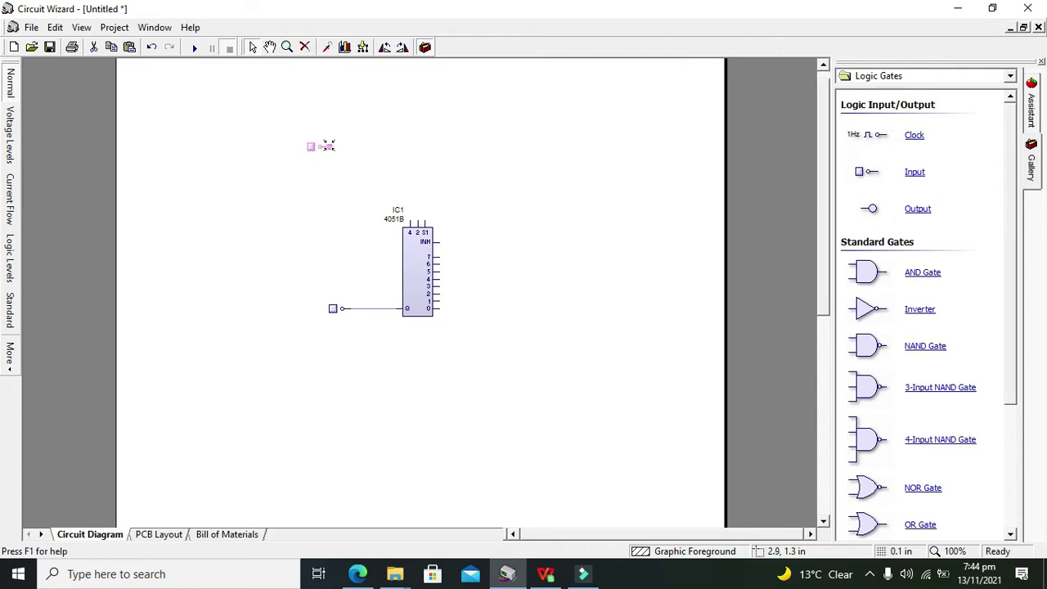
Step: Move the second input switch above the chip and wire it to IC1's INH pin
left_click(293, 135)
left_click(327, 149)
mouse_move(325, 152)
left_mouse_down()
mouse_move(466, 166)
mouse_move(439, 242)
left_mouse_up()
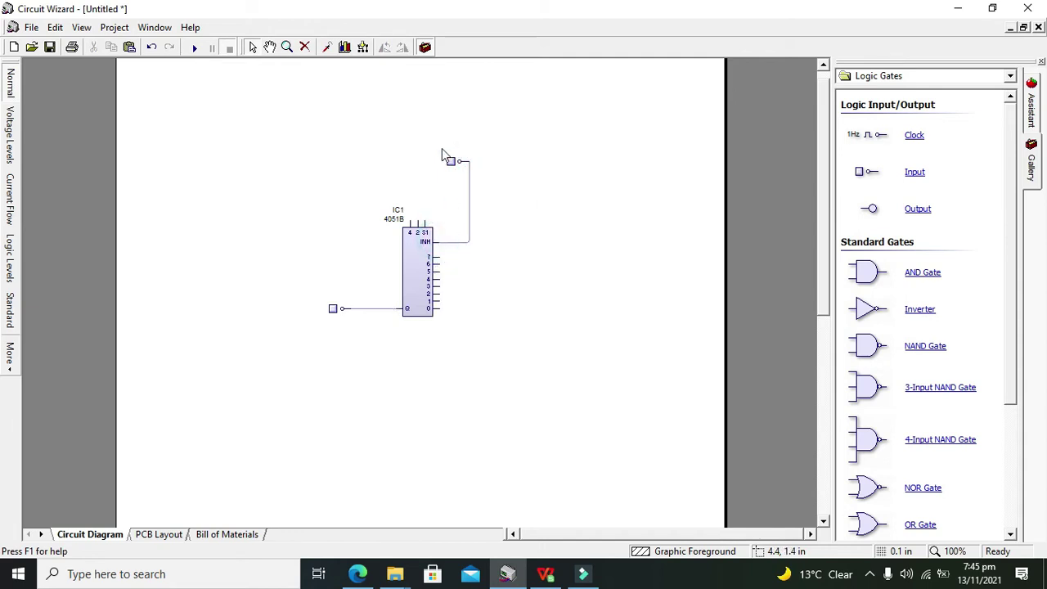
left_click_drag(440, 146, 511, 213)
left_click_drag(468, 171, 549, 175)
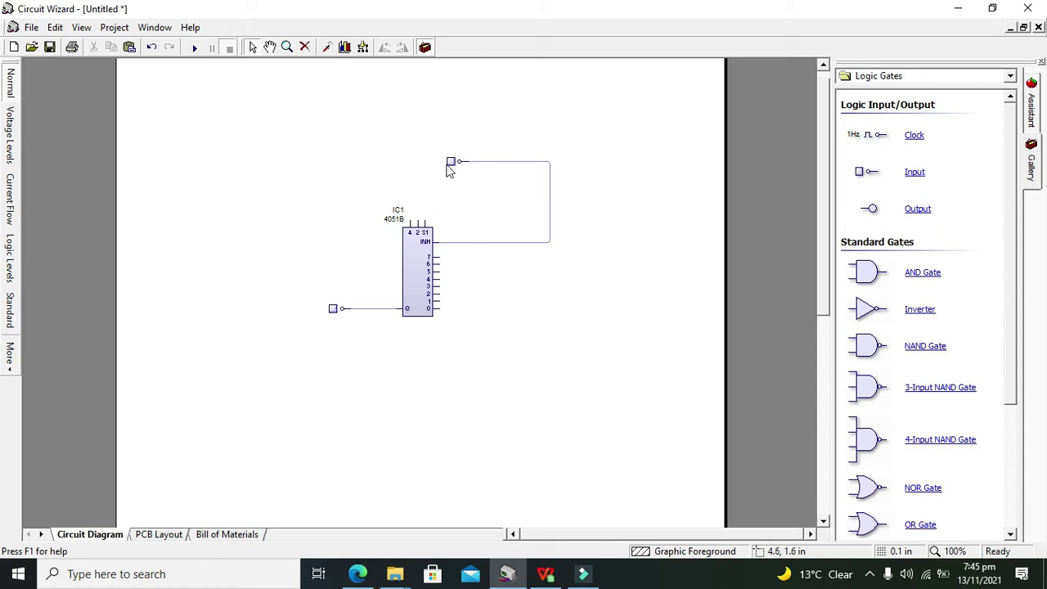
mouse_move(428, 137)
left_mouse_down()
mouse_move(489, 185)
mouse_move(533, 168)
left_mouse_up()
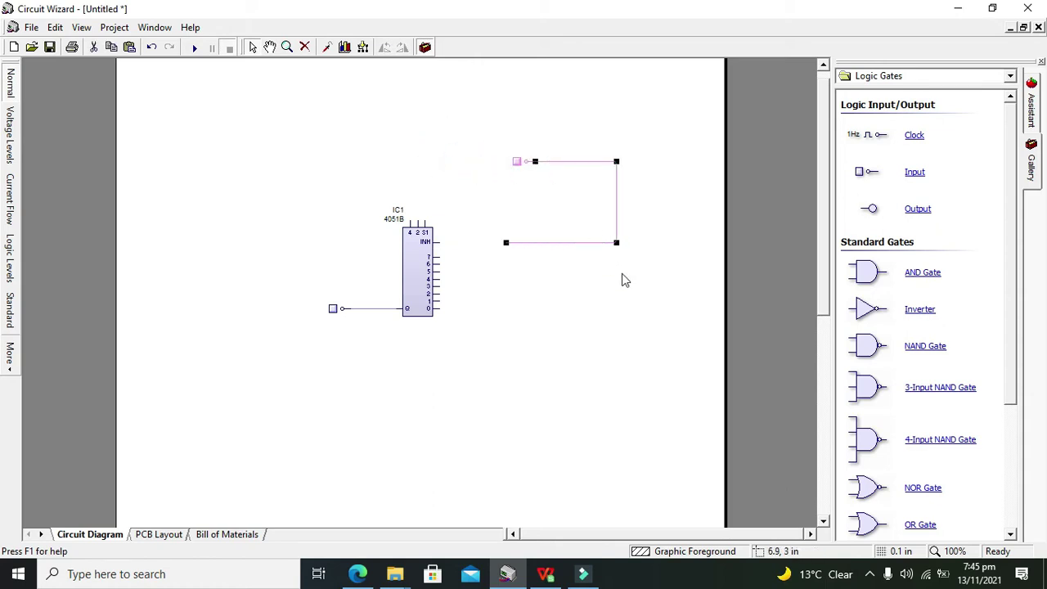
left_click(621, 273)
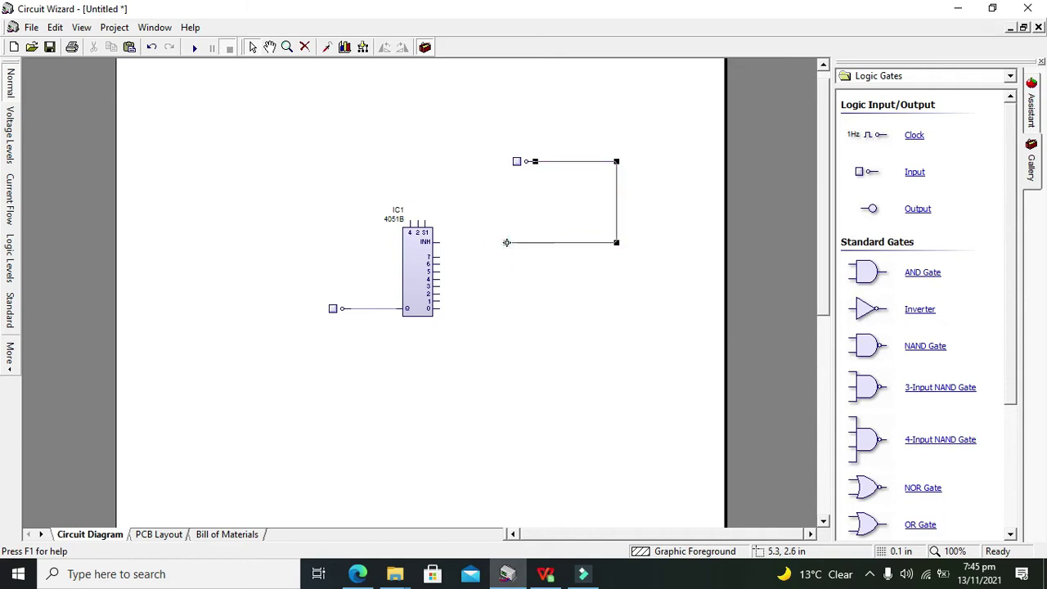
left_click_drag(509, 244, 439, 242)
left_click(464, 230)
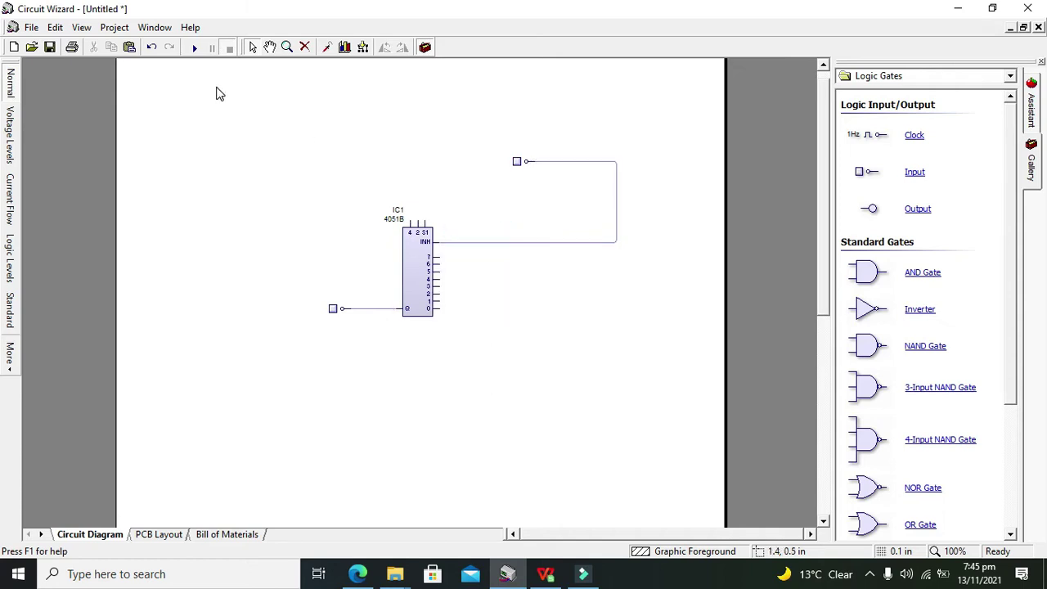
Step: Run the simulation and toggle the INH switch high and low twice, also clicking the other input
left_click(192, 49)
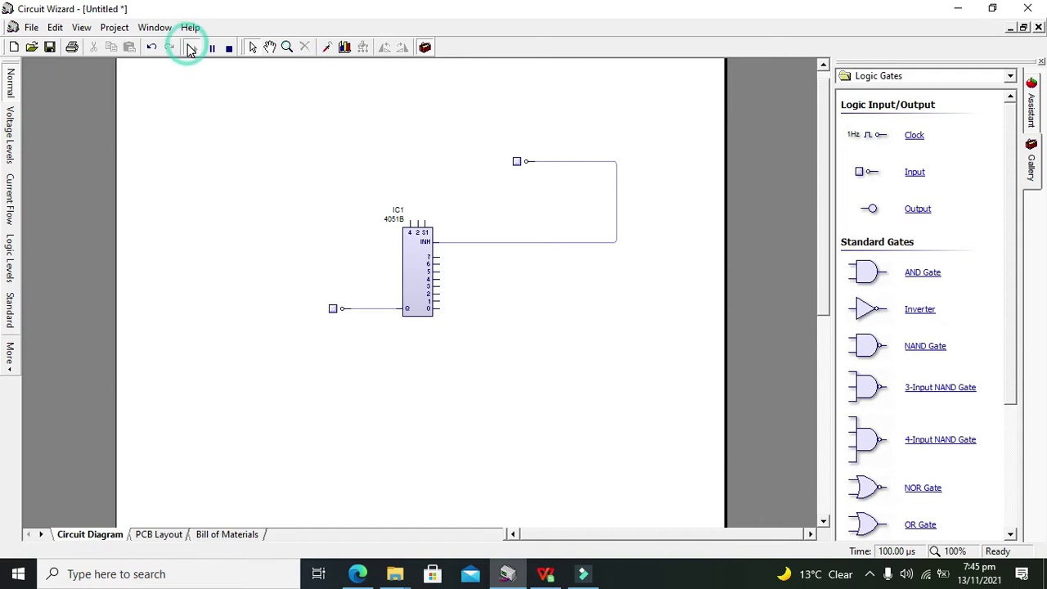
left_click(517, 162)
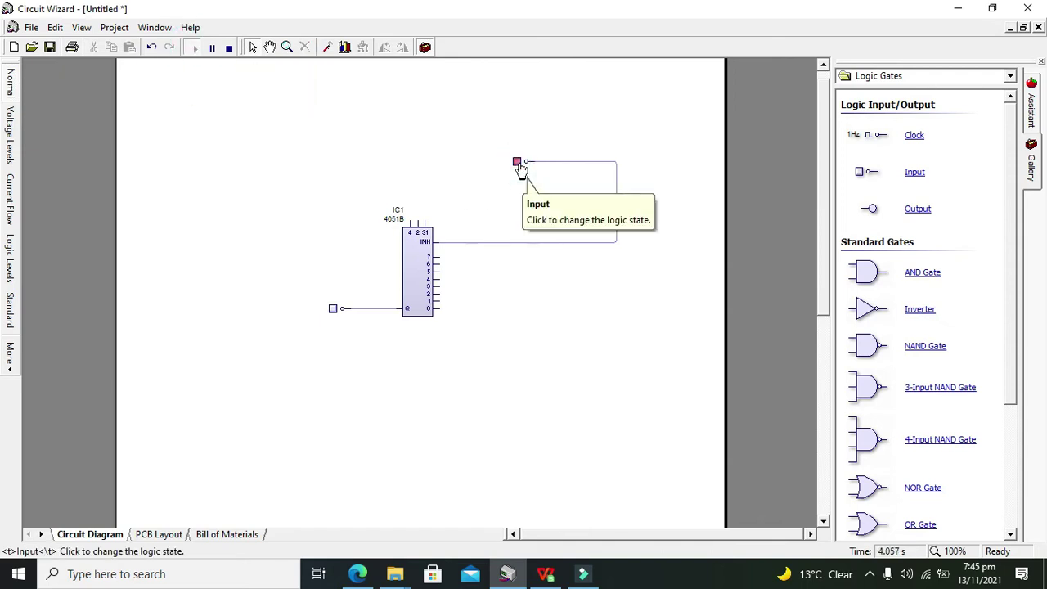
left_click(332, 311)
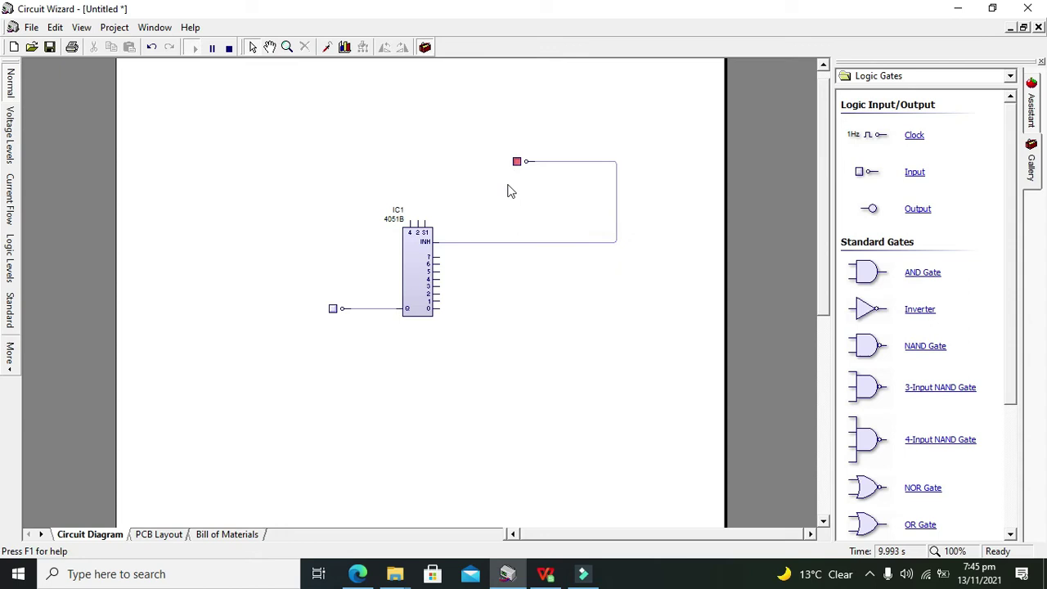
left_click(517, 162)
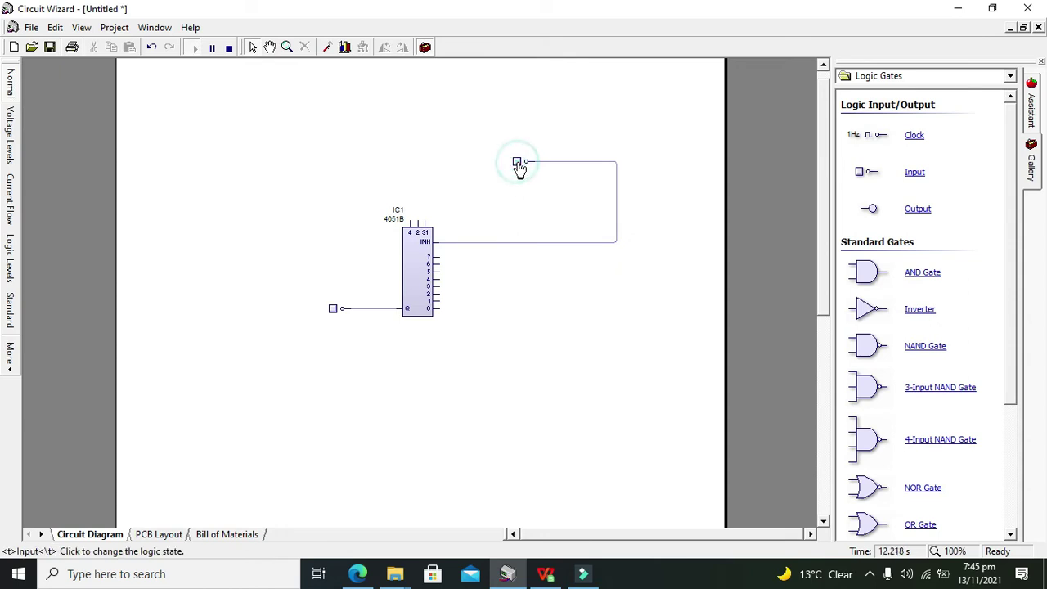
left_click(516, 163)
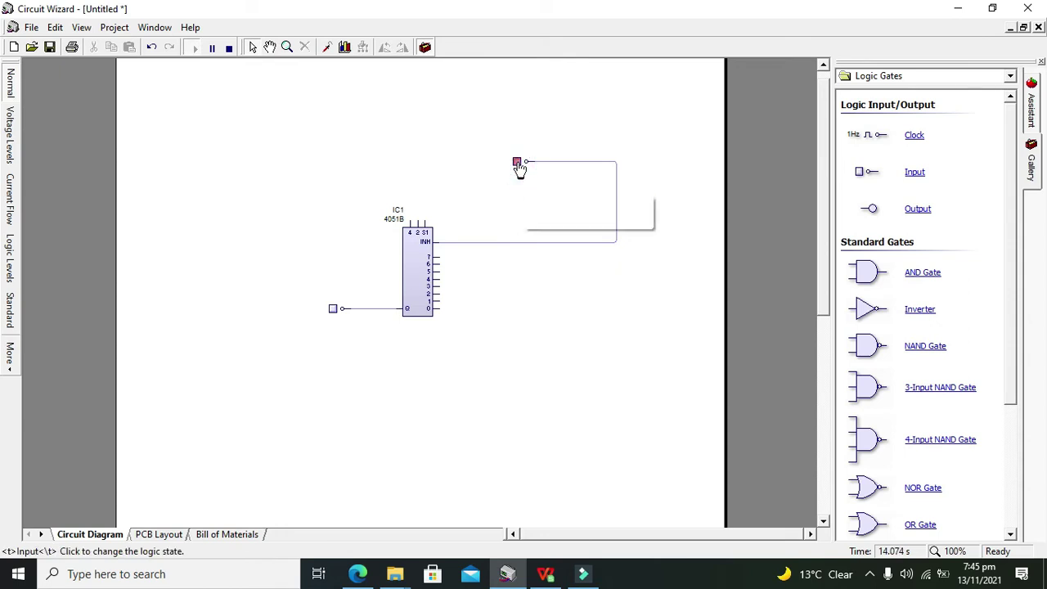
left_click(517, 162)
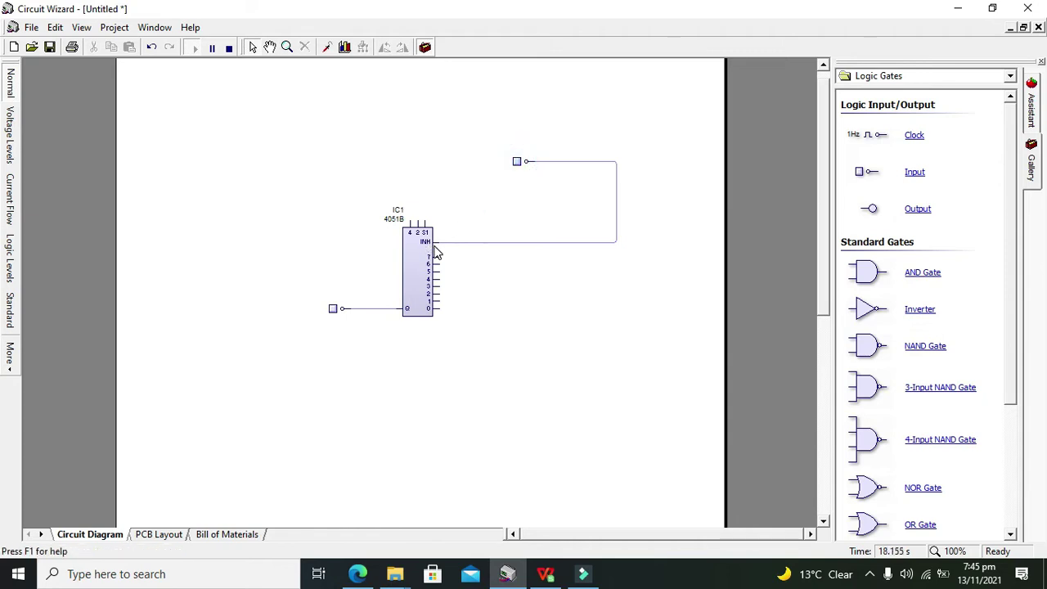
Step: Place three more input switches stacked above the 4051B
left_click_drag(861, 175, 323, 141)
left_click(323, 138)
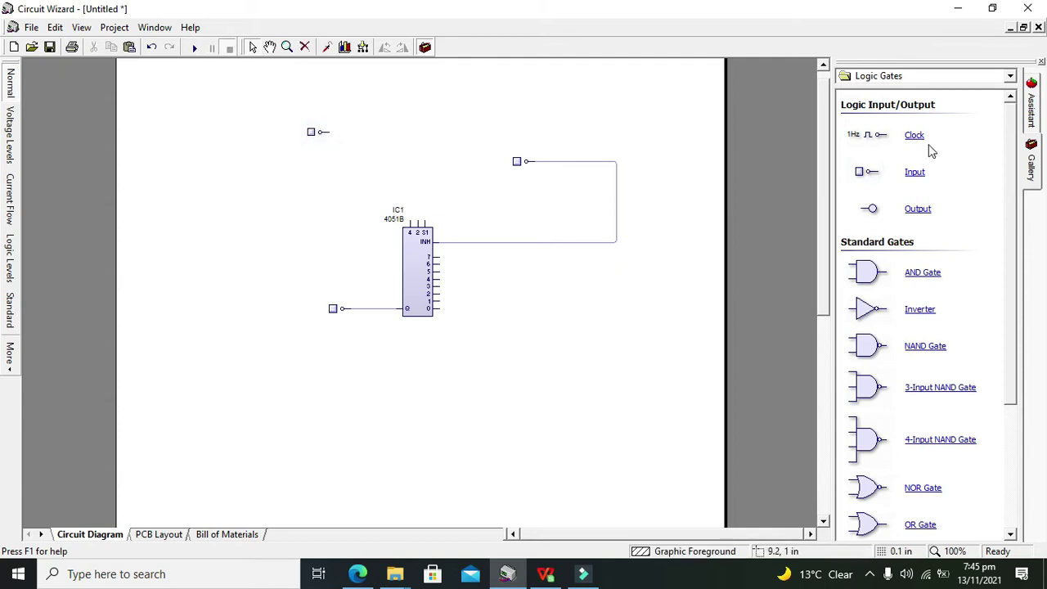
left_click(906, 174)
left_click(324, 151)
left_click(923, 175)
left_click(323, 164)
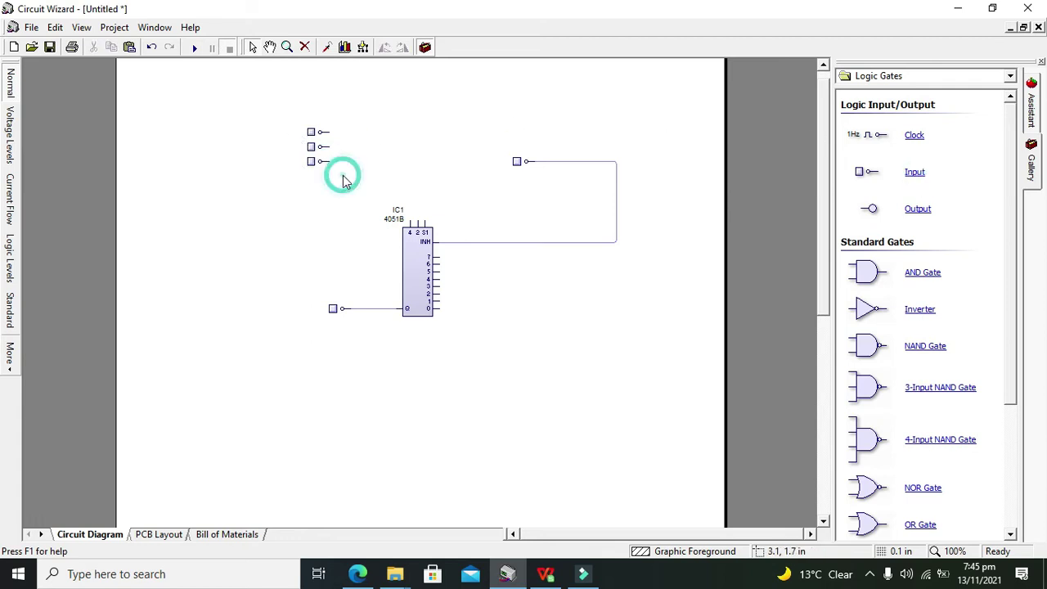
Step: Wire the three switches to IC1's select pins and place output probes beside outputs 7 and 6
left_click(329, 132)
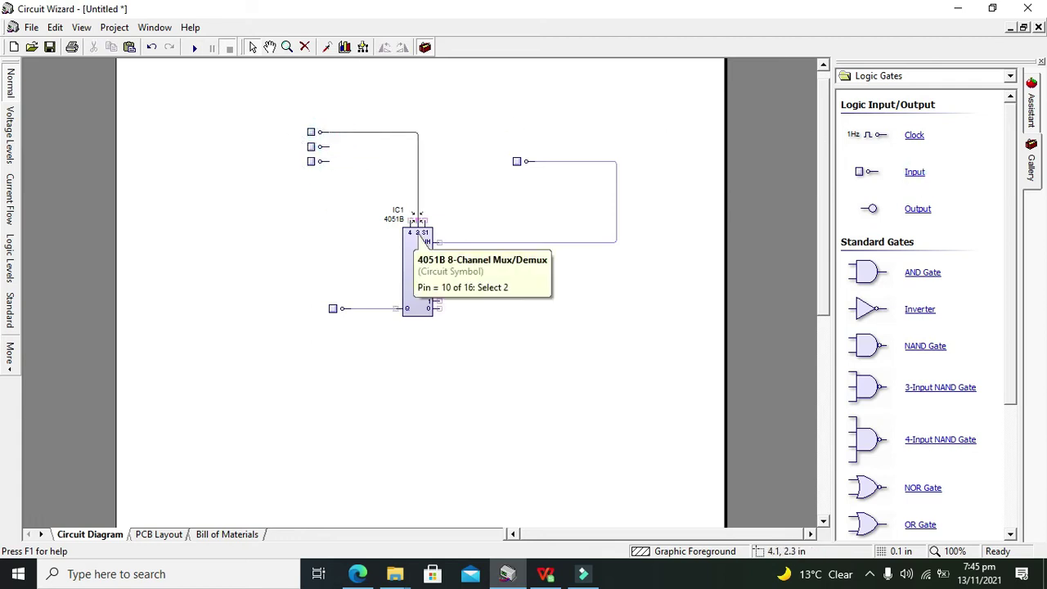
left_click(424, 221)
left_click(371, 164)
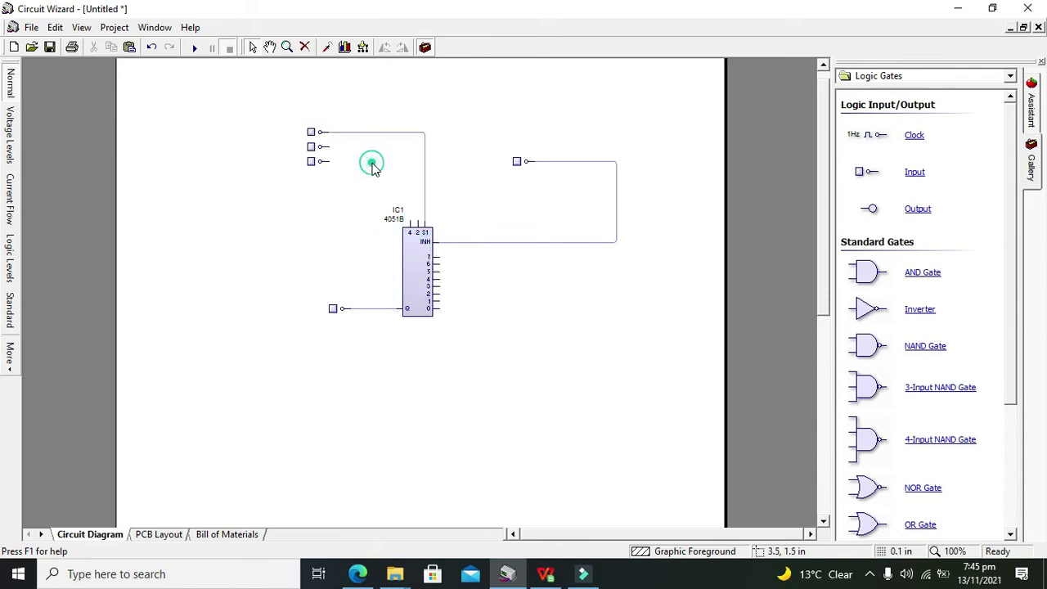
left_click(324, 146)
left_click(418, 221)
left_click(409, 222)
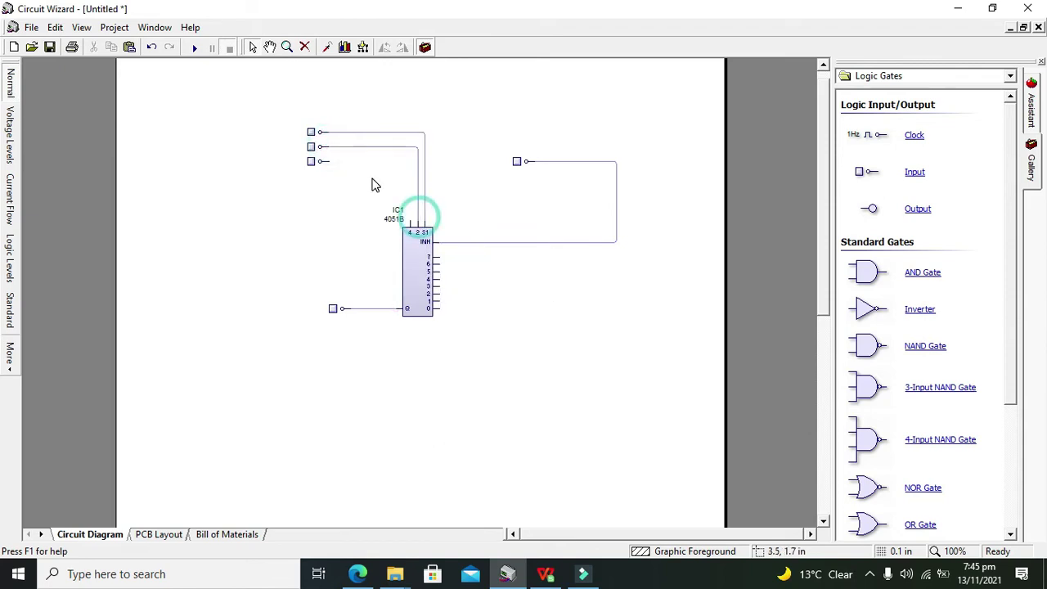
left_click(326, 161)
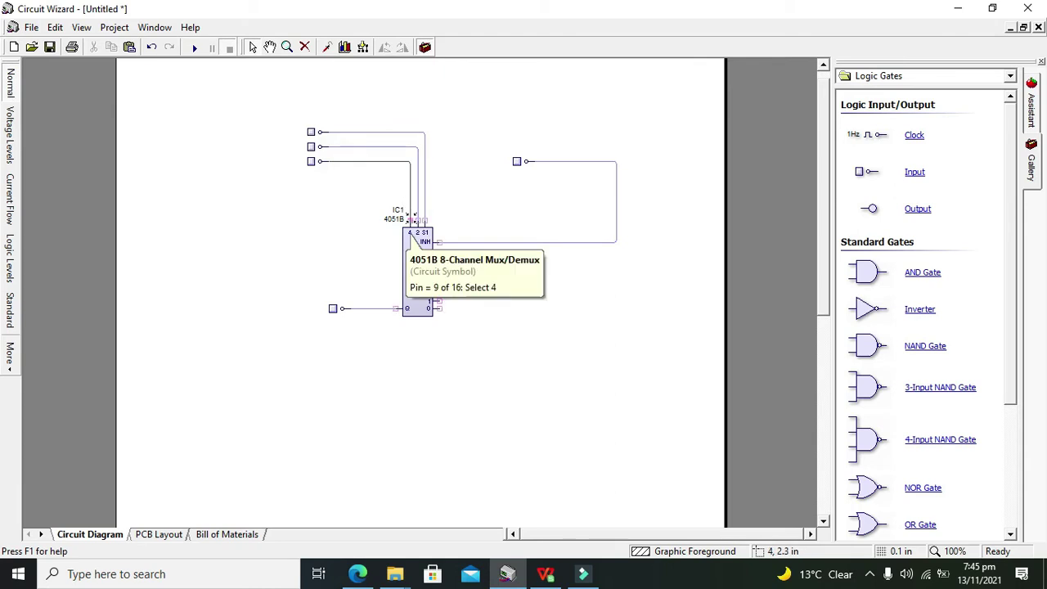
left_click(409, 221)
left_click(454, 377)
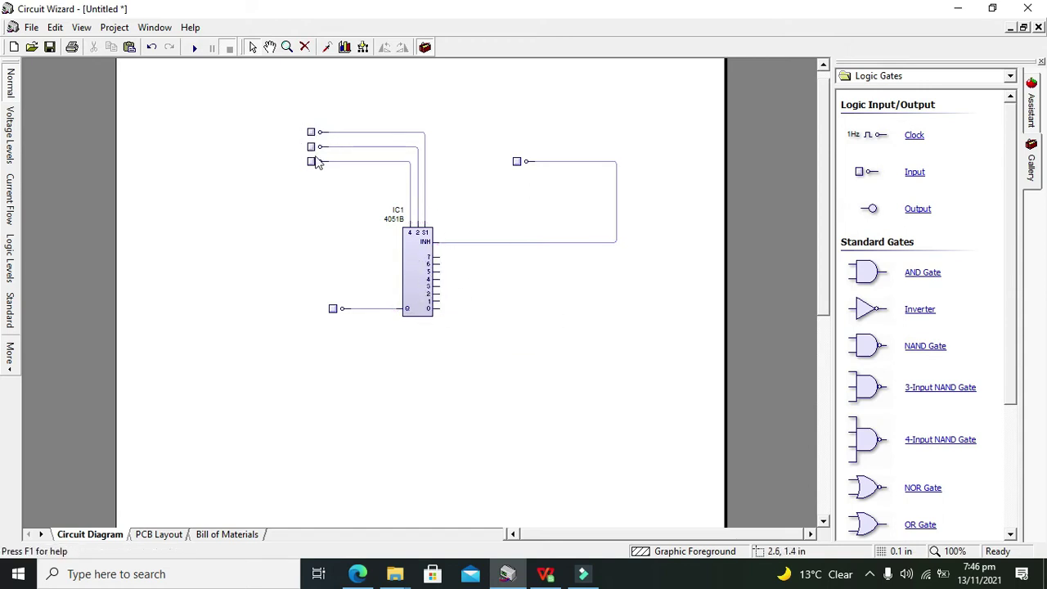
left_click_drag(874, 212, 494, 268)
left_click_drag(870, 209, 468, 271)
Step: Place output probes on IC1 outputs 5, 4 and 3
mouse_move(870, 210)
left_mouse_down()
mouse_move(623, 278)
mouse_move(471, 276)
left_mouse_up()
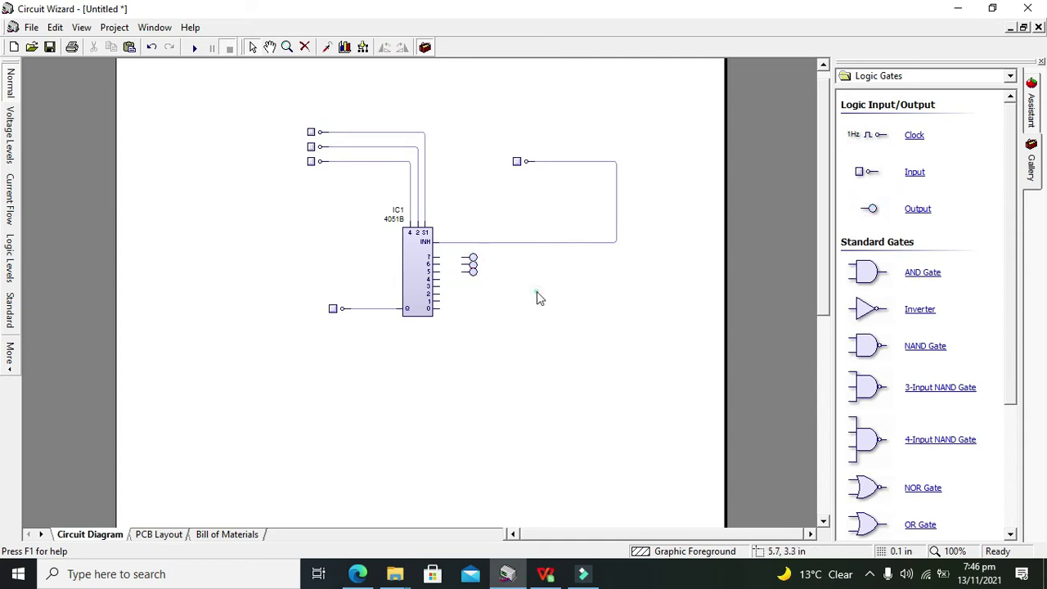
left_click(535, 292)
left_click_drag(873, 211, 472, 279)
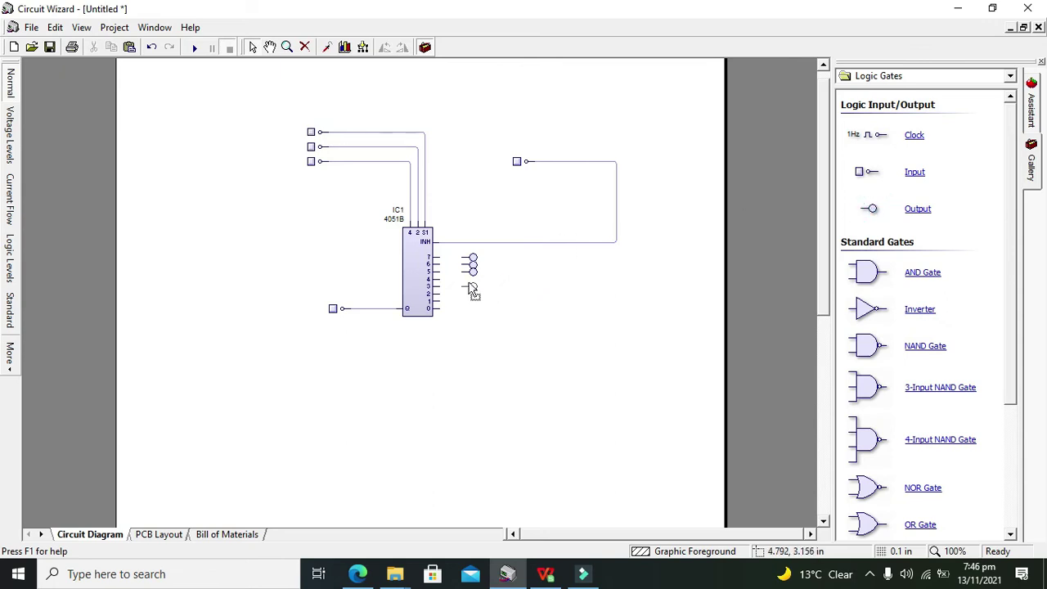
left_click(531, 330)
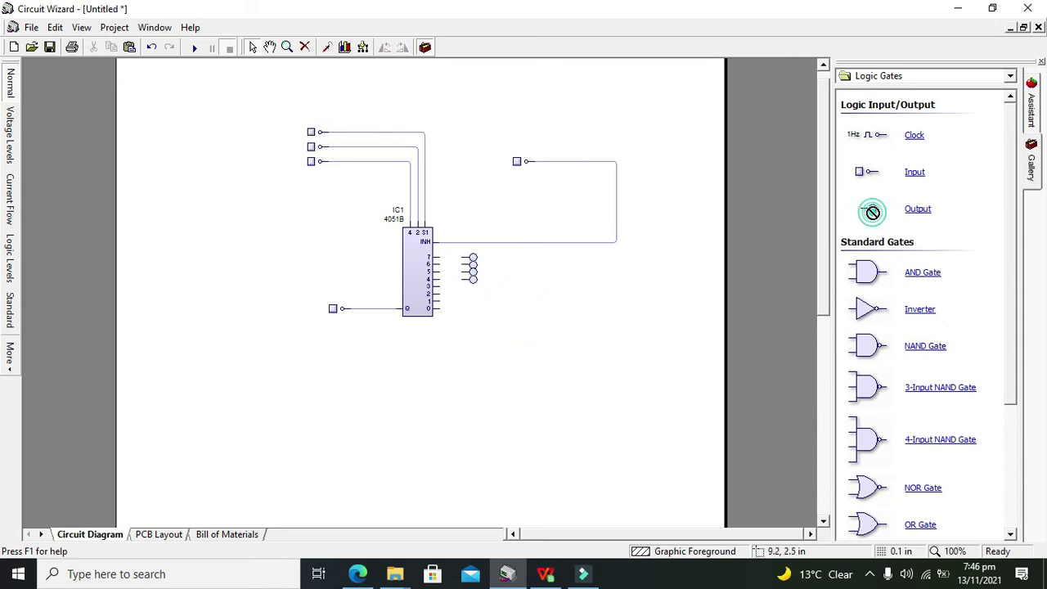
left_click_drag(870, 209, 471, 290)
left_click(507, 294)
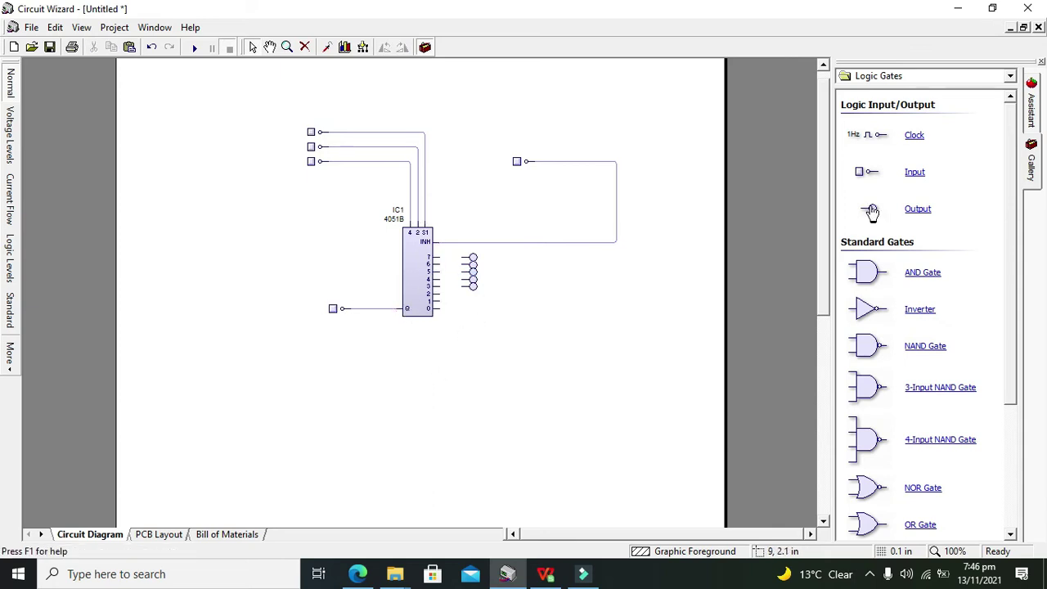
Step: Place the remaining output probes on outputs 2, 1 and 0
left_click_drag(871, 211, 471, 300)
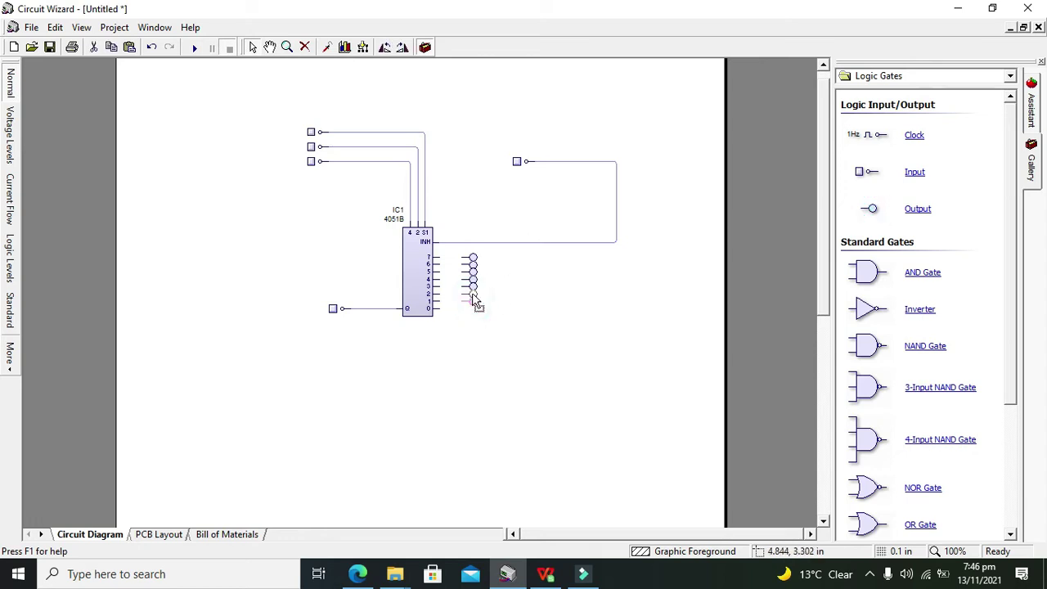
left_click(496, 292)
left_click_drag(871, 210, 871, 210)
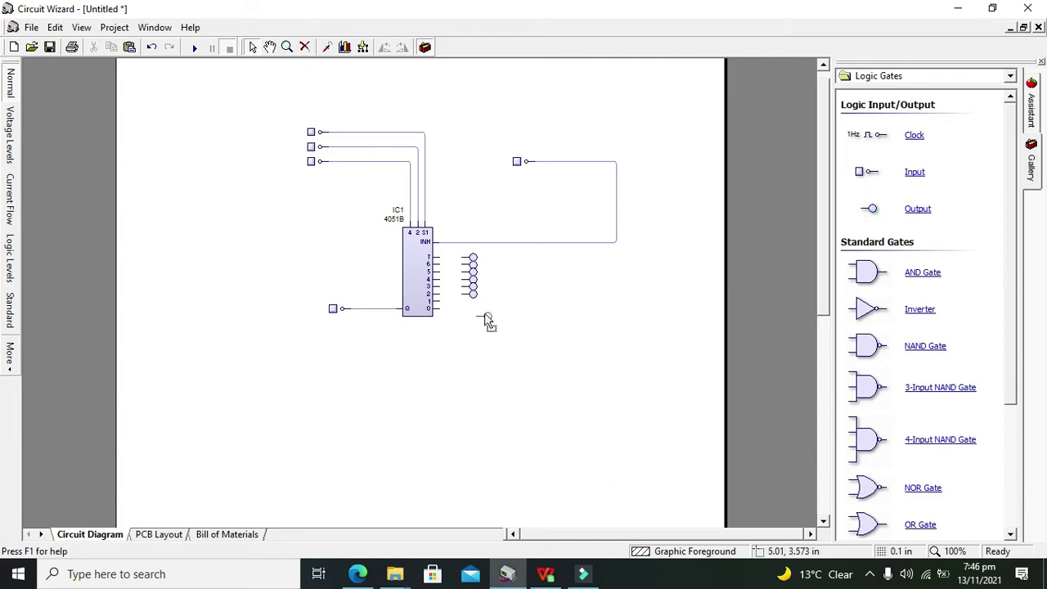
left_click_drag(486, 317, 476, 309)
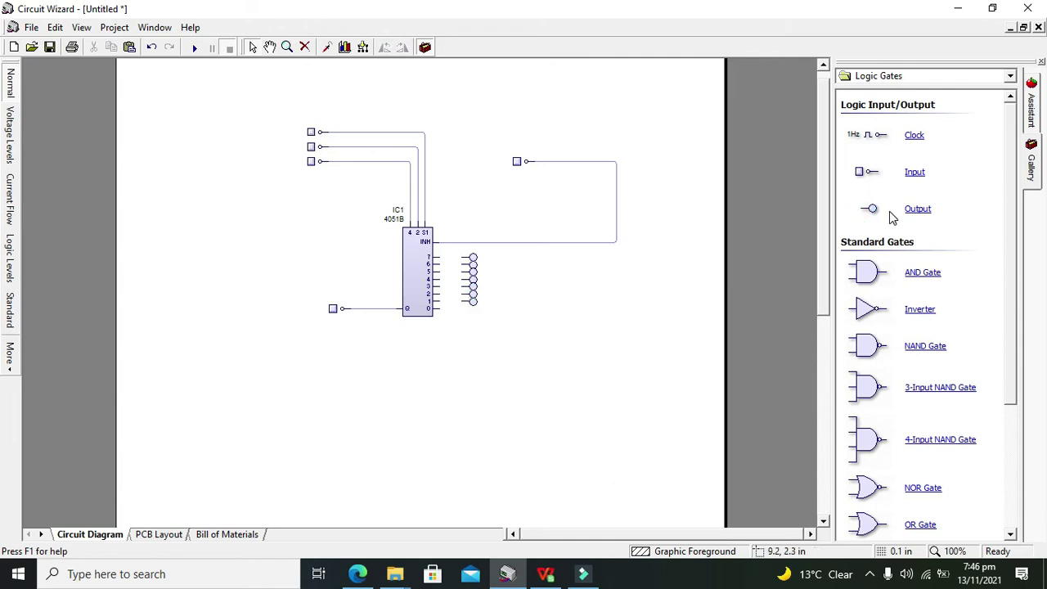
mouse_move(869, 208)
left_mouse_down()
mouse_move(481, 329)
mouse_move(462, 294)
mouse_move(463, 257)
left_mouse_up()
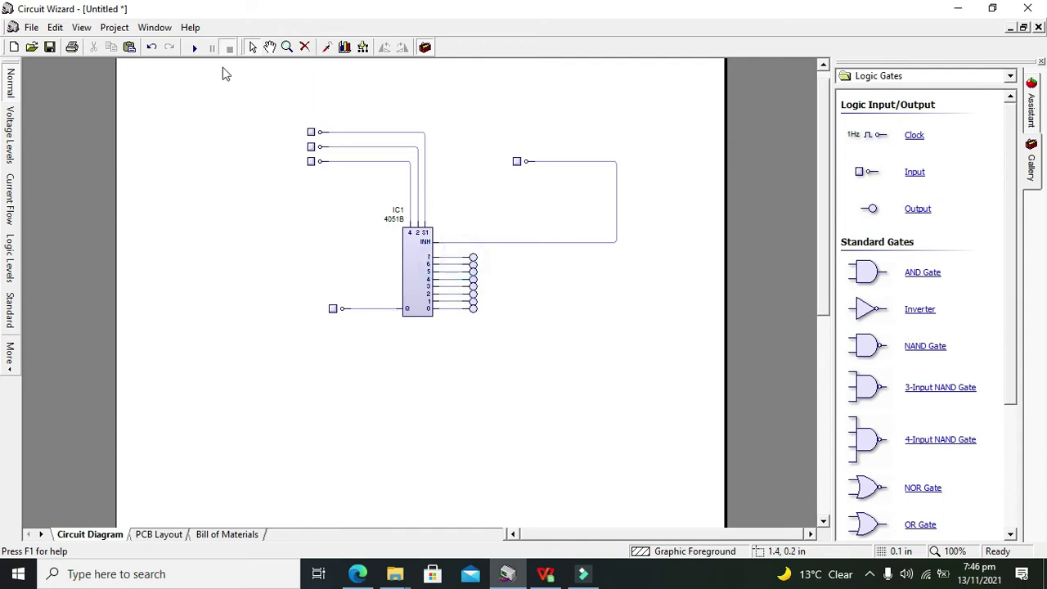
Step: Start the simulation and toggle the data input several times to light output 0
left_click(194, 48)
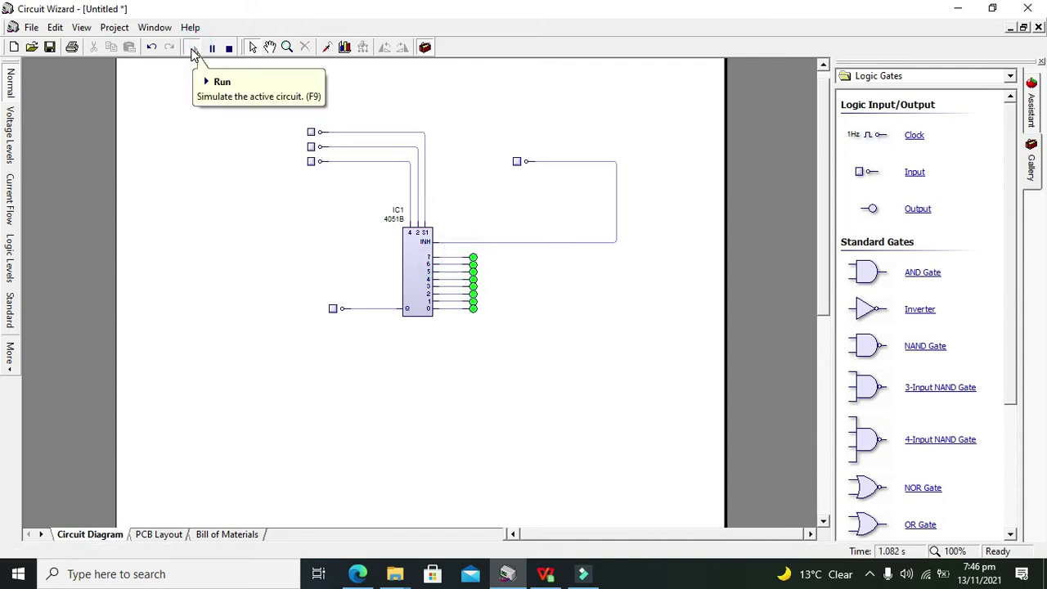
left_click(333, 310)
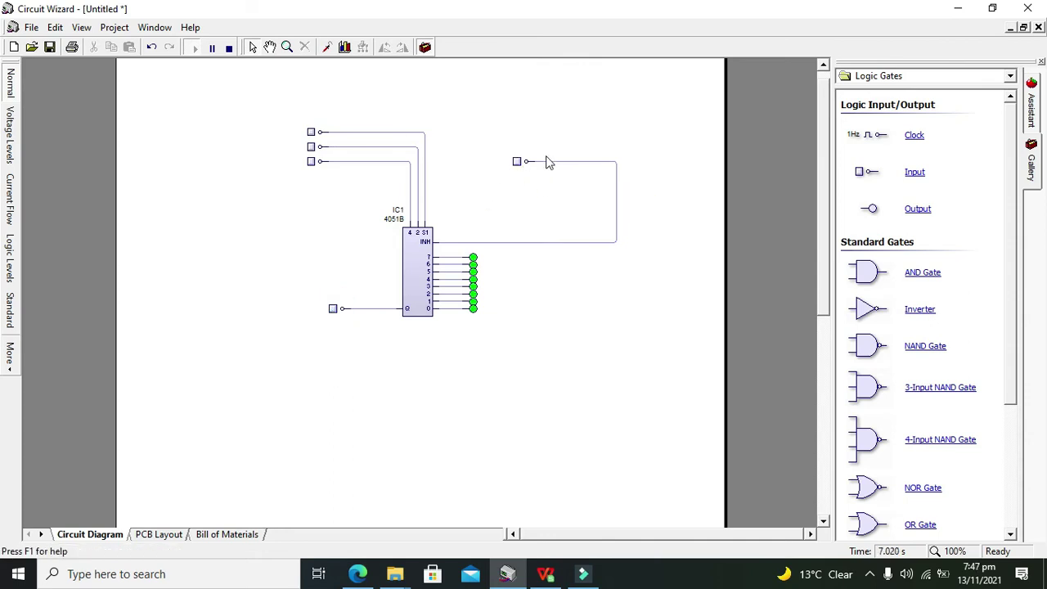
left_click(333, 310)
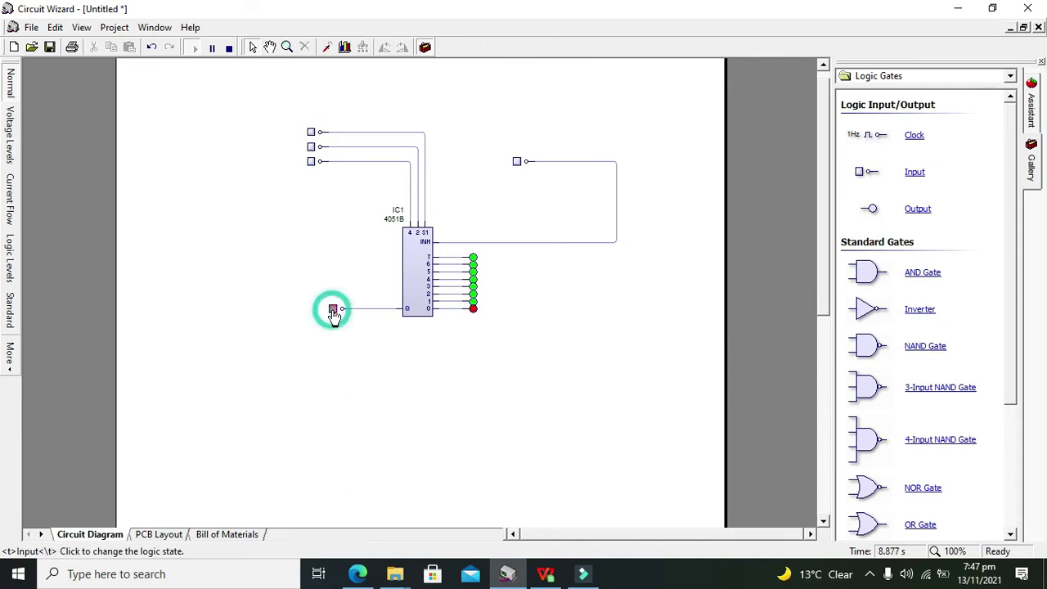
left_click(332, 309)
left_click(333, 310)
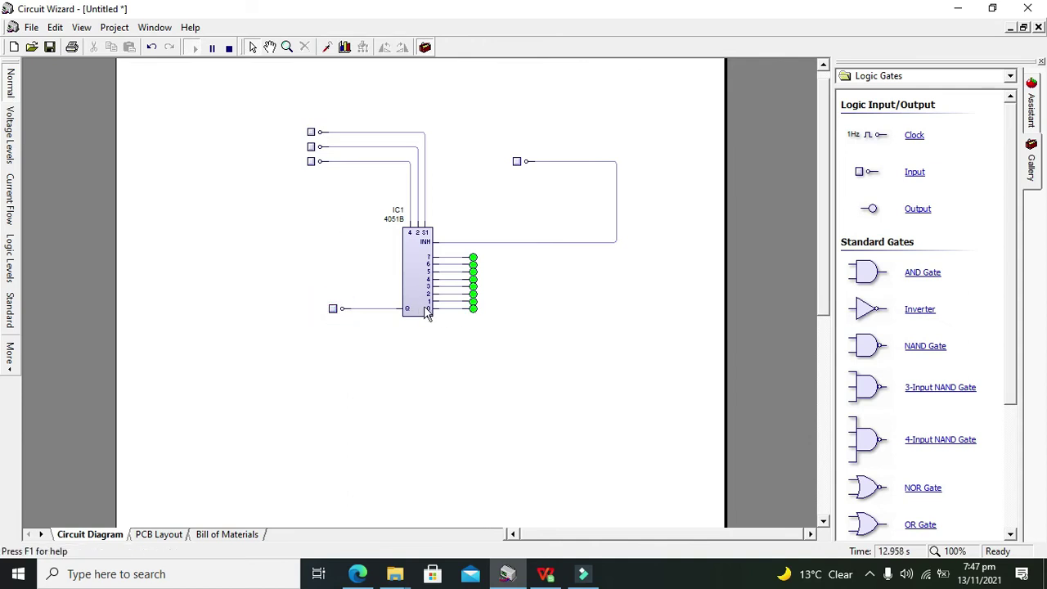
left_click(310, 146)
Step: Set select addresses 1 then 2, pulsing the data input to test outputs 1 and 2
left_click(310, 133)
left_click(333, 308)
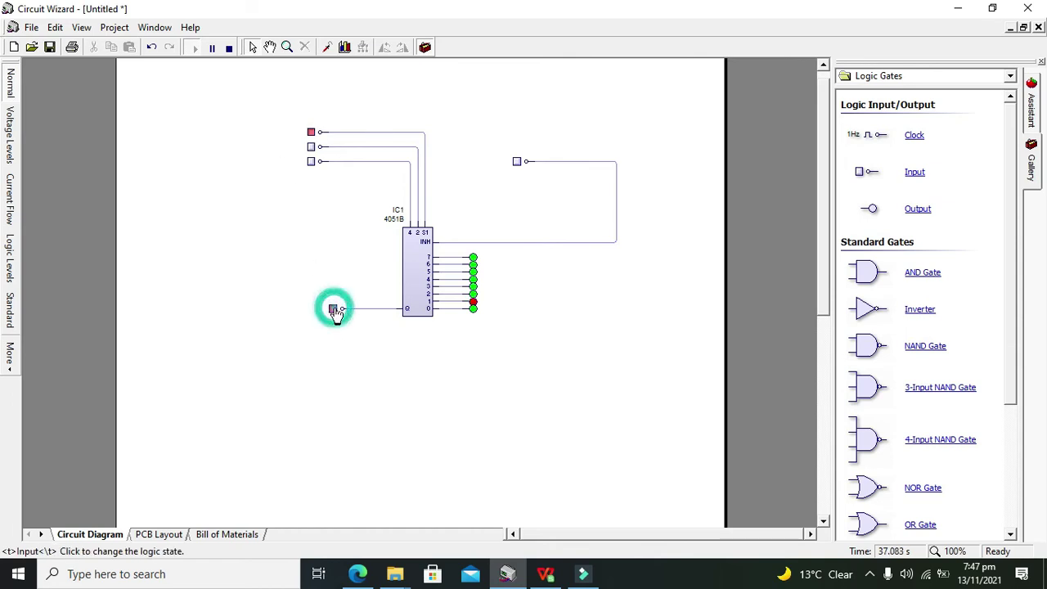
left_click(334, 309)
left_click(335, 312)
left_click(334, 310)
left_click(311, 146)
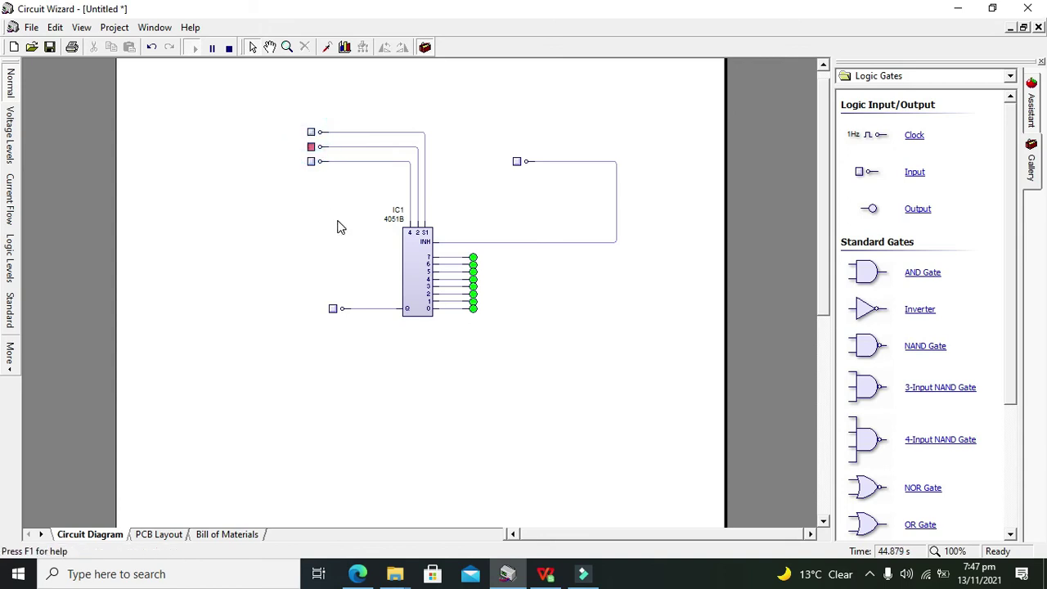
left_click(333, 310)
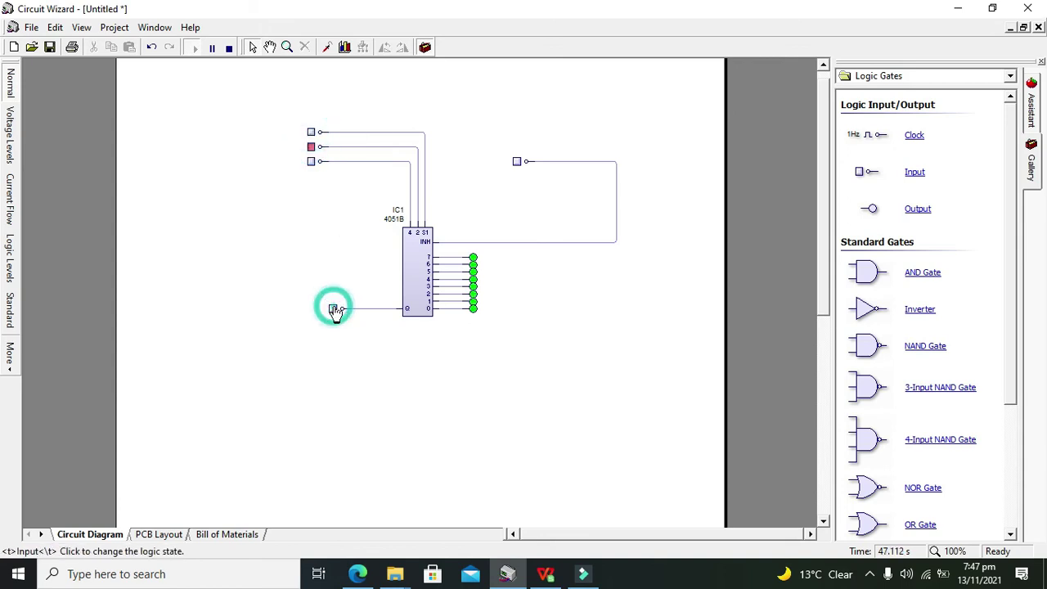
Step: Set addresses 3 then 4, toggling the data input to check outputs 3 and 4
left_click(312, 133)
left_click(333, 309)
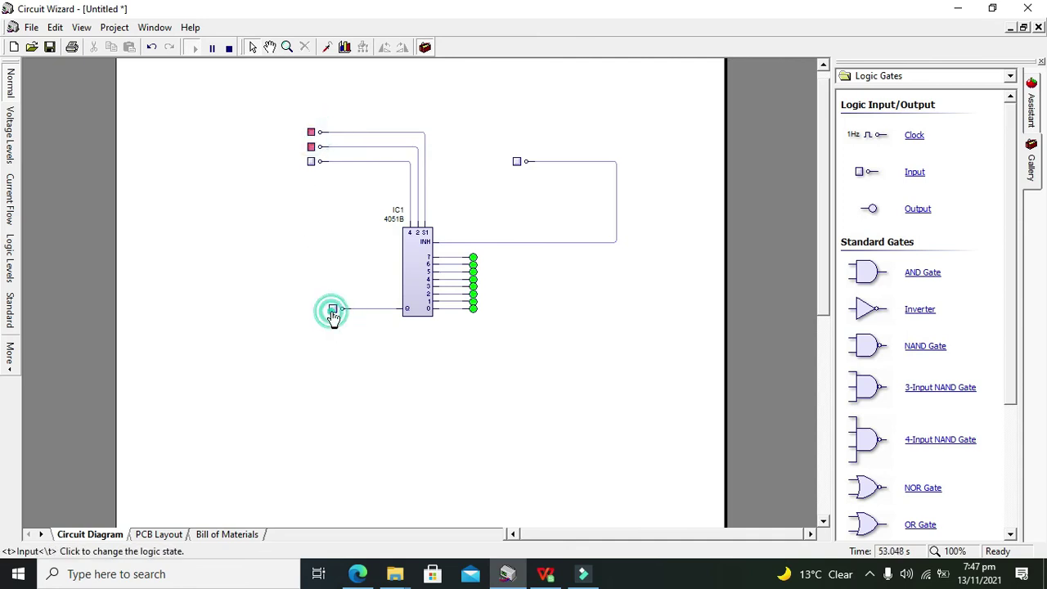
left_click(333, 309)
left_click(334, 311)
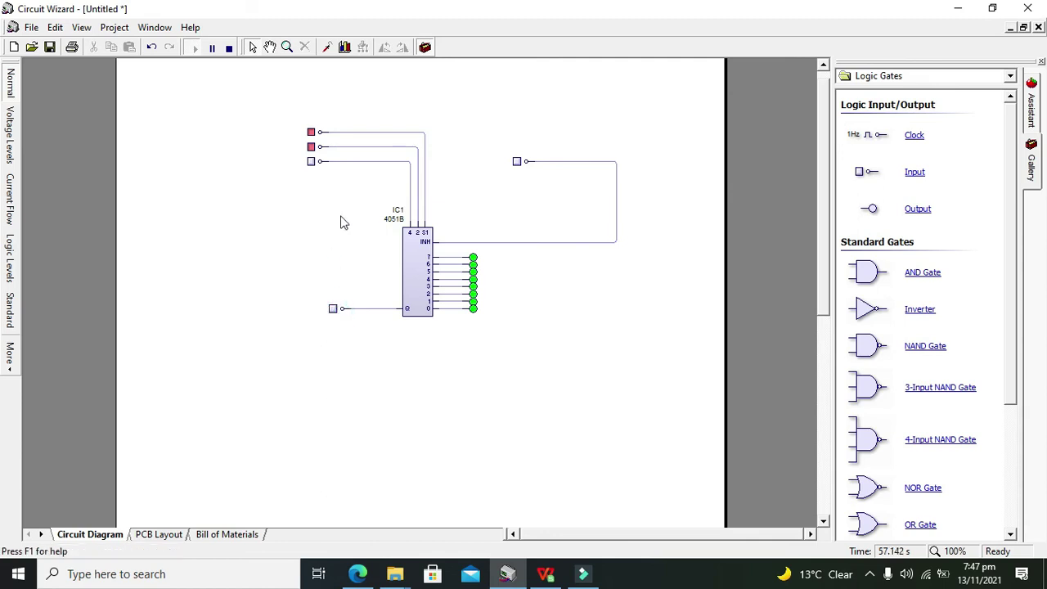
left_click(311, 161)
left_click(310, 132)
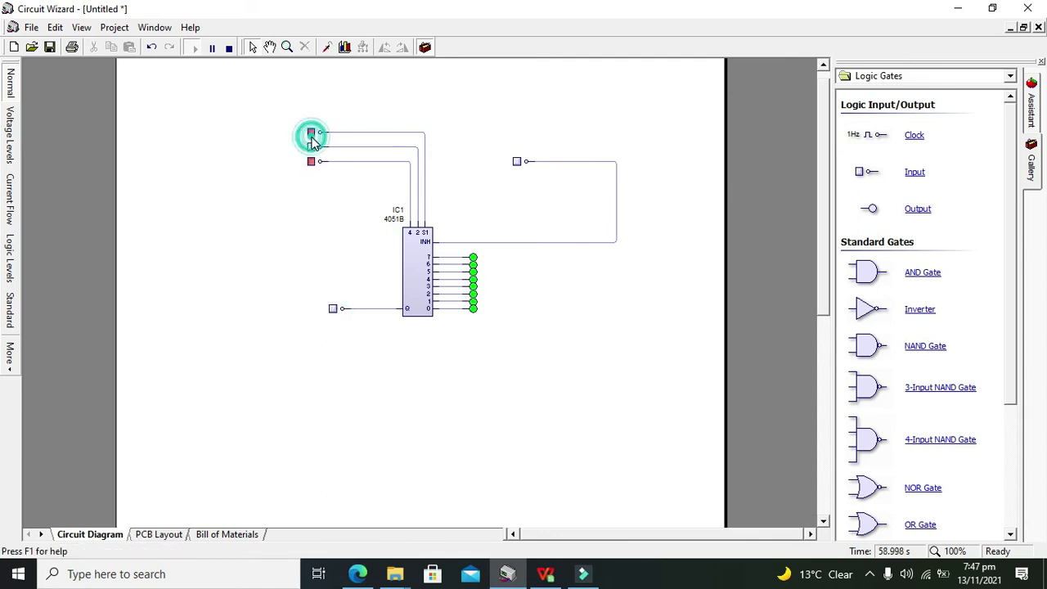
left_click(333, 311)
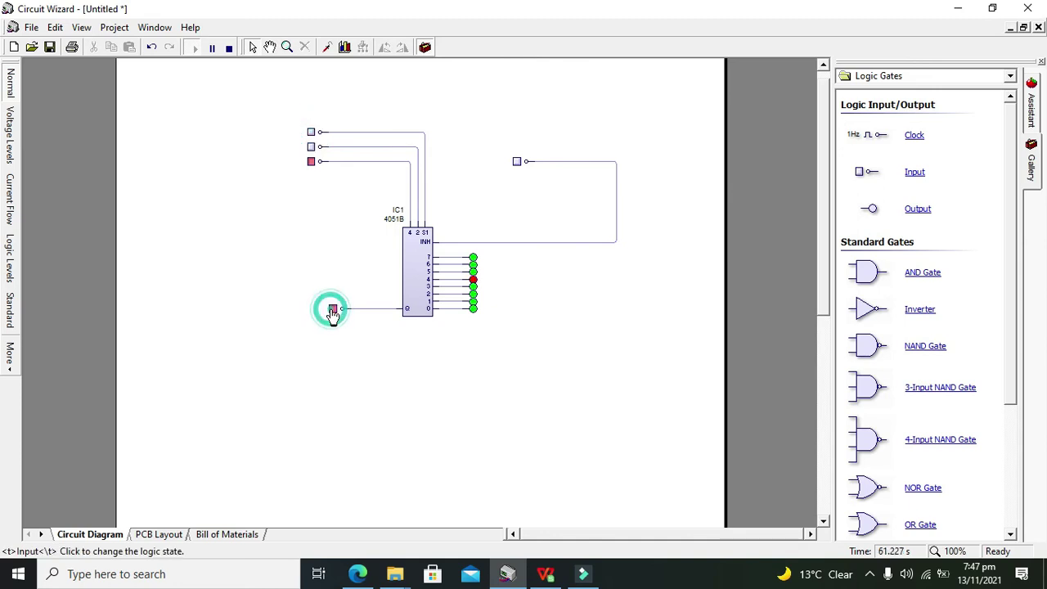
left_click(333, 311)
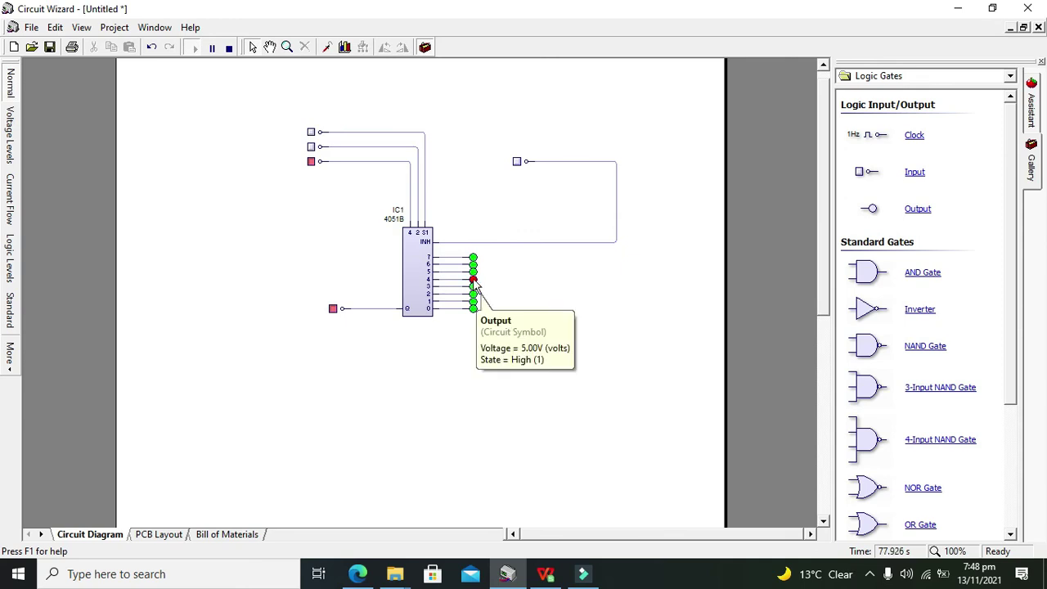
Step: Select address 5 and pulse the data input to light output 5
left_click(310, 132)
left_click(334, 311)
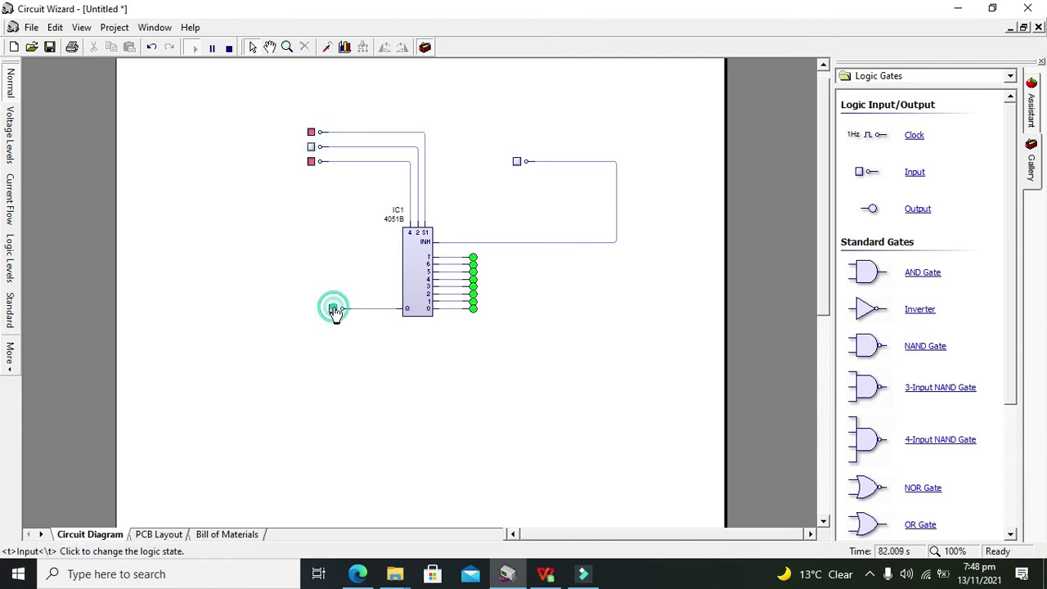
left_click(335, 311)
left_click(335, 311)
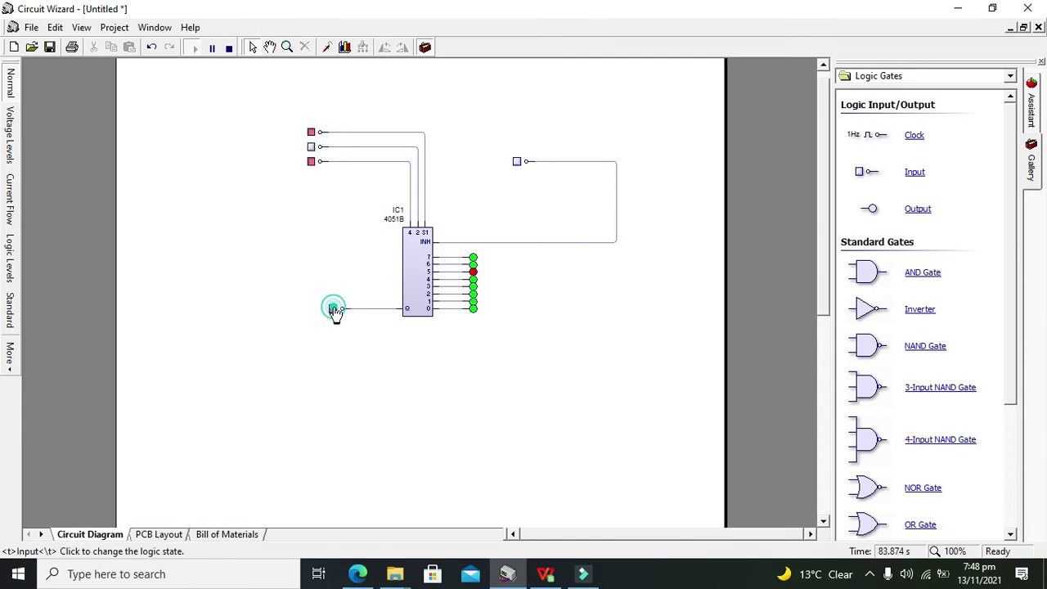
left_click(334, 311)
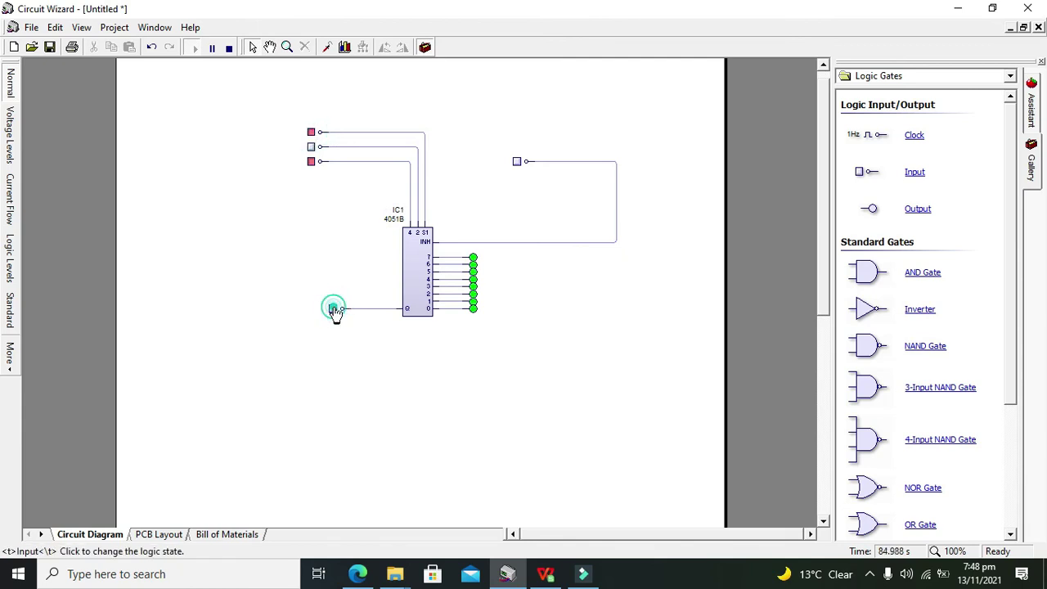
Step: Select addresses 6 then 7, pulsing the data input to light outputs 6 and 7
left_click(311, 147)
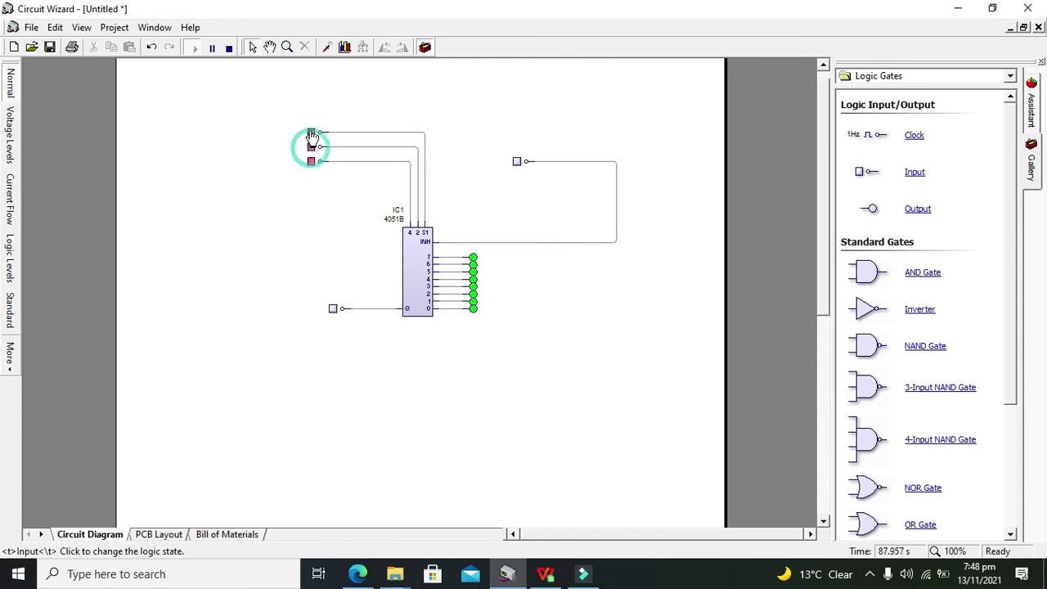
left_click(334, 310)
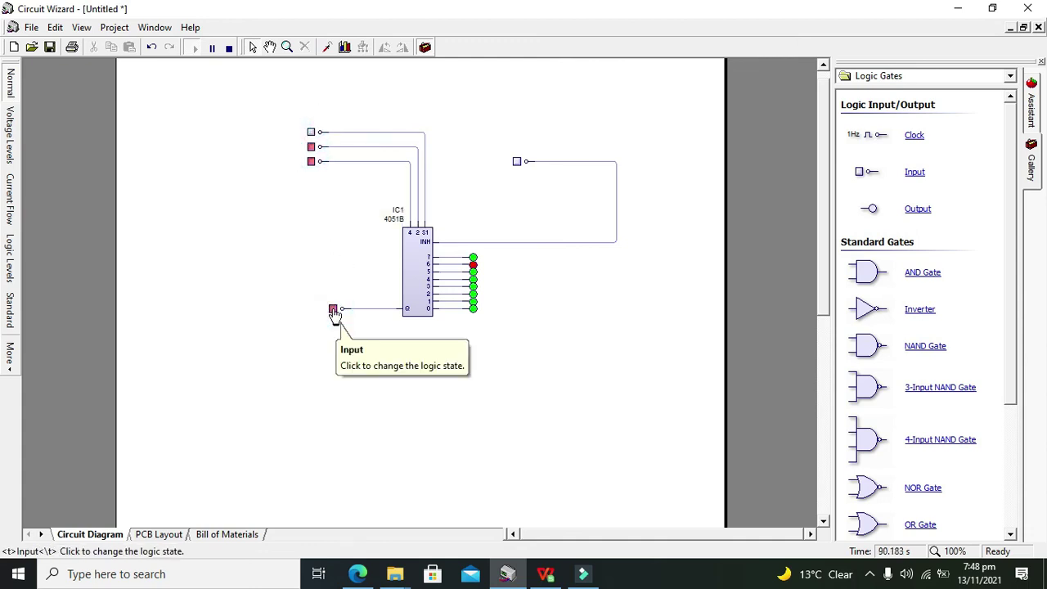
left_click(334, 313)
left_click(335, 313)
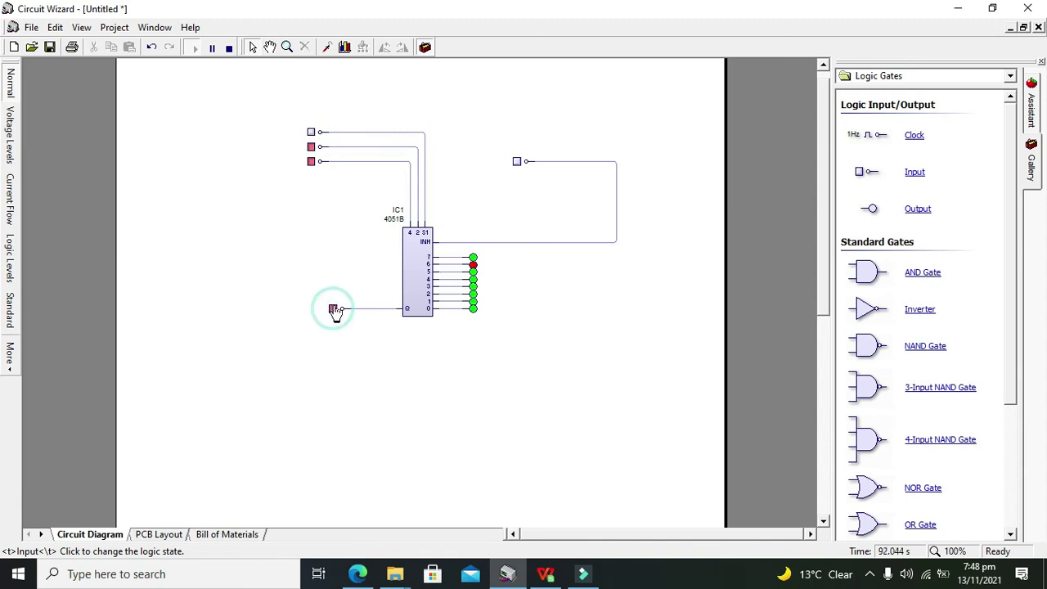
left_click(310, 147)
left_click(311, 132)
left_click(333, 311)
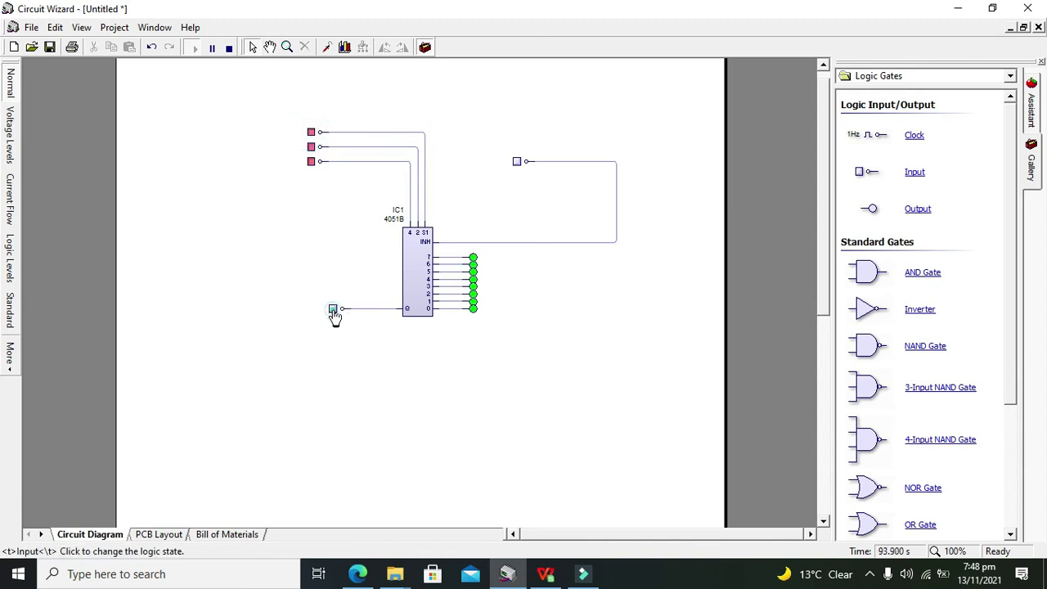
left_click(334, 310)
left_click(333, 310)
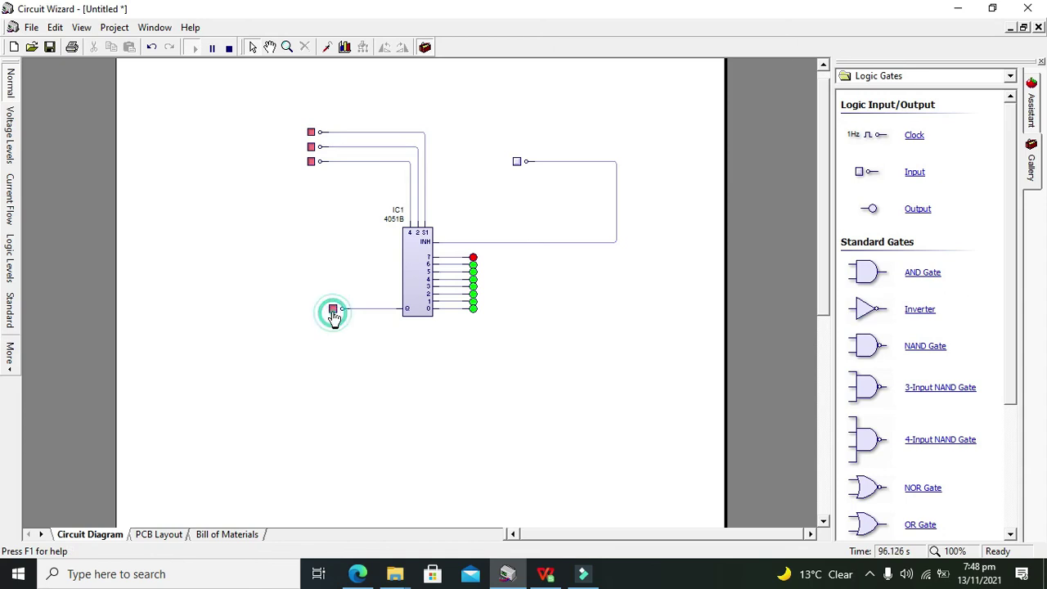
left_click(311, 289)
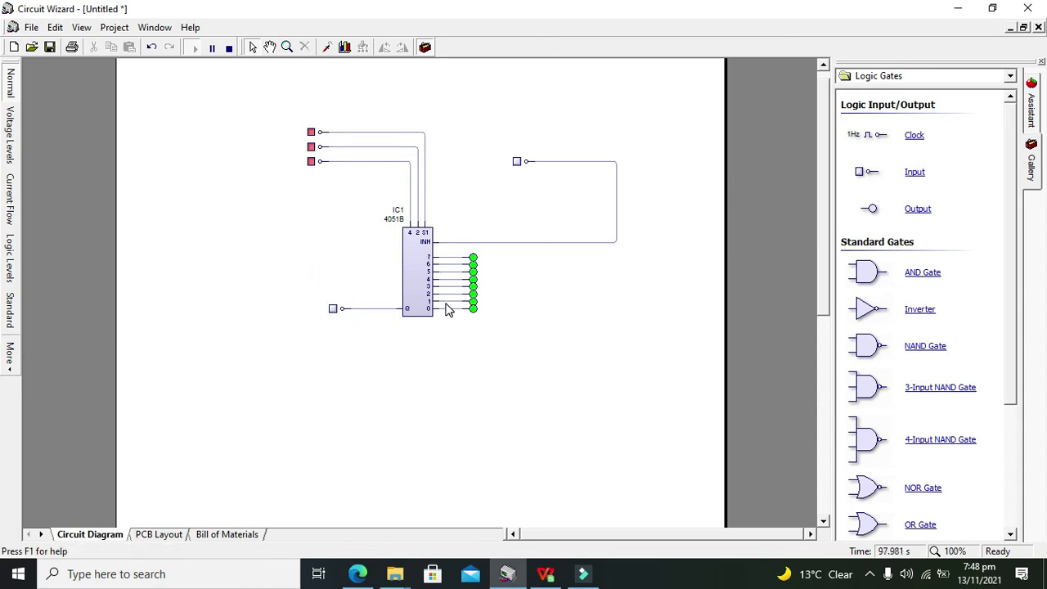